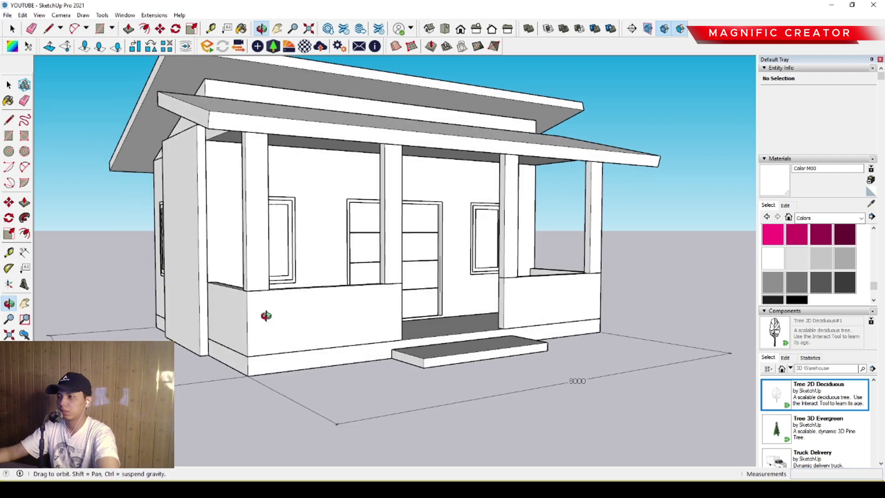
Copy the entire house with its dimensions and place the copy well clear of the original along the red axis
scroll(300, 307, down, 3)
scroll(300, 308, down, 2)
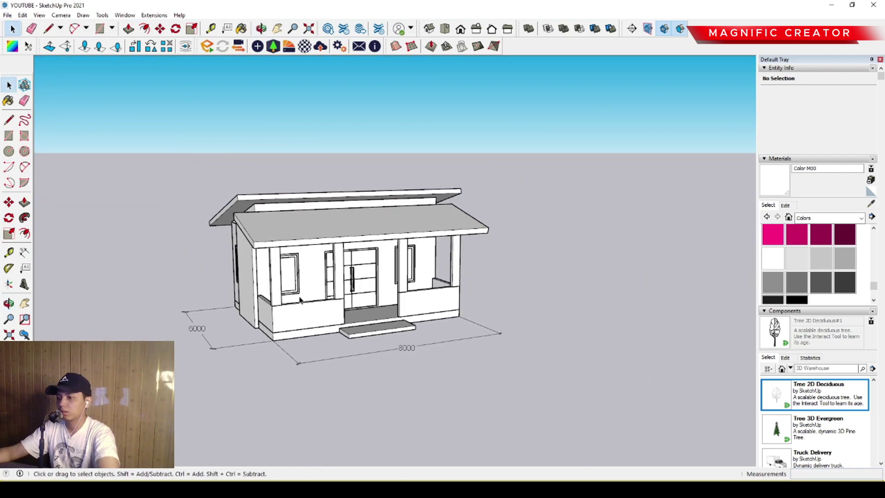
scroll(301, 297, down, 2)
scroll(343, 305, up, 5)
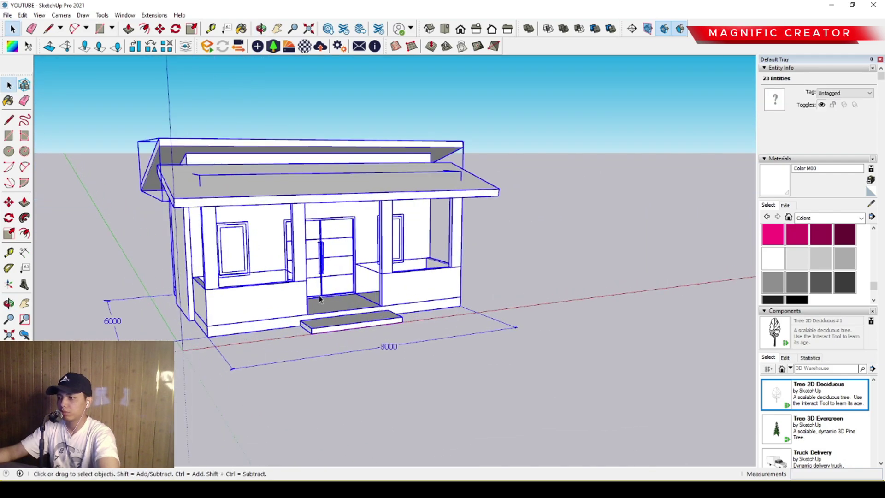
key(ctrl)
click(234, 316)
scroll(302, 308, down, 3)
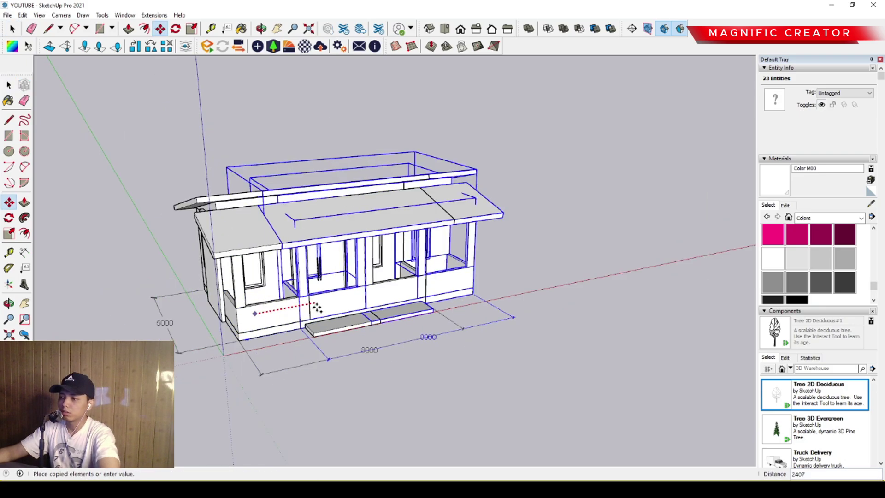
scroll(645, 256, up, 2)
click(734, 235)
key(space)
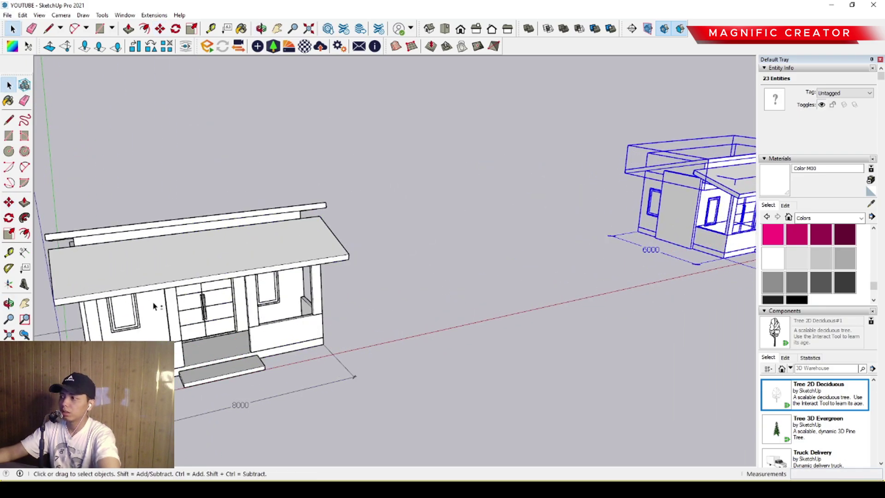
Delete both low porch walls on the original house, on either side of the entrance step
middle_drag(155, 305, 294, 278)
scroll(281, 354, up, 6)
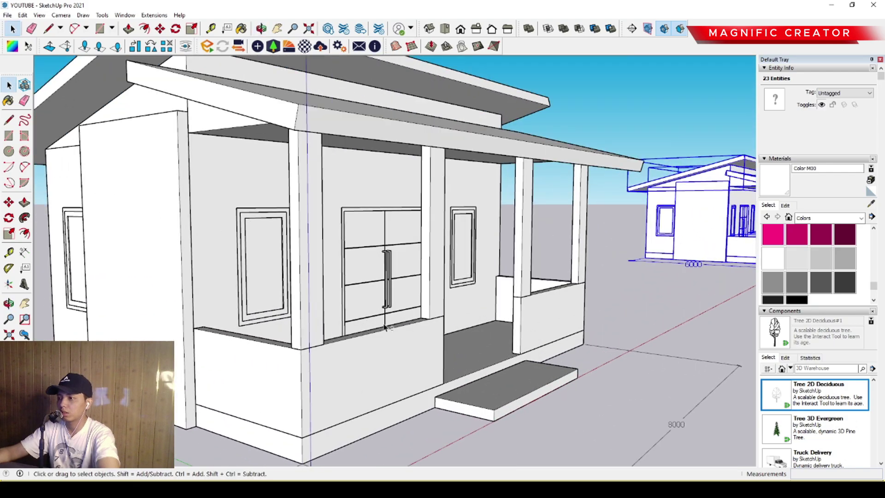
middle_drag(385, 327, 416, 341)
middle_drag(348, 334, 318, 321)
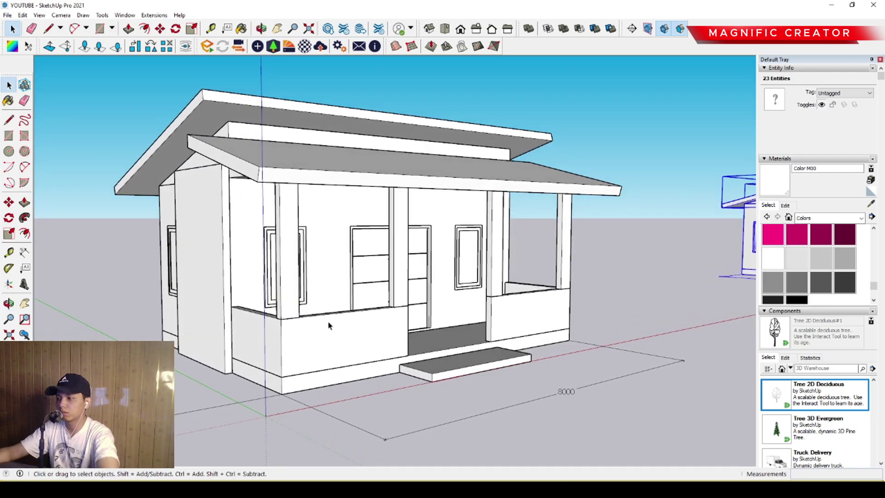
scroll(348, 342, up, 3)
click(337, 313)
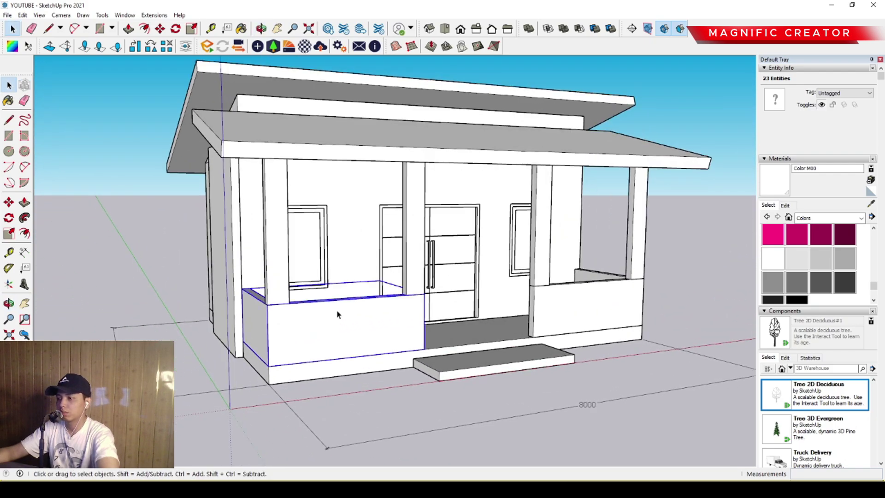
key(Delete)
click(579, 301)
key(Delete)
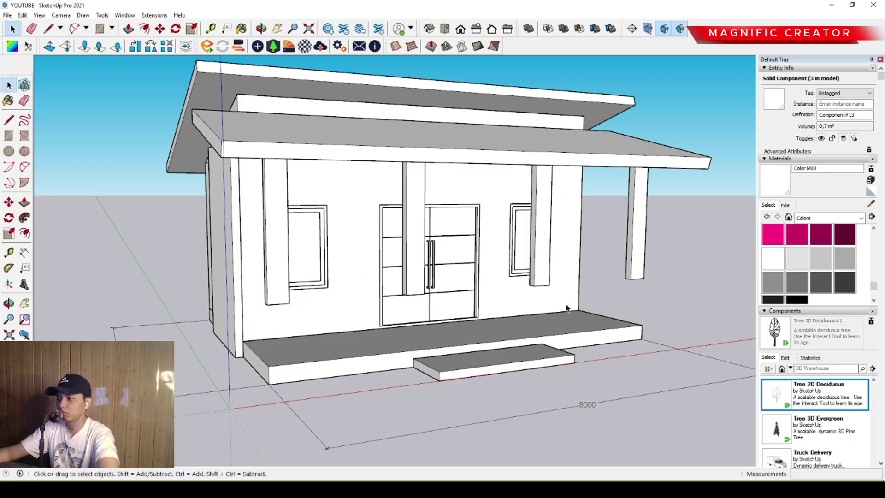
Extend the porch columns down to the porch floor by push/pulling the corner column's bottom face
scroll(290, 340, up, 4)
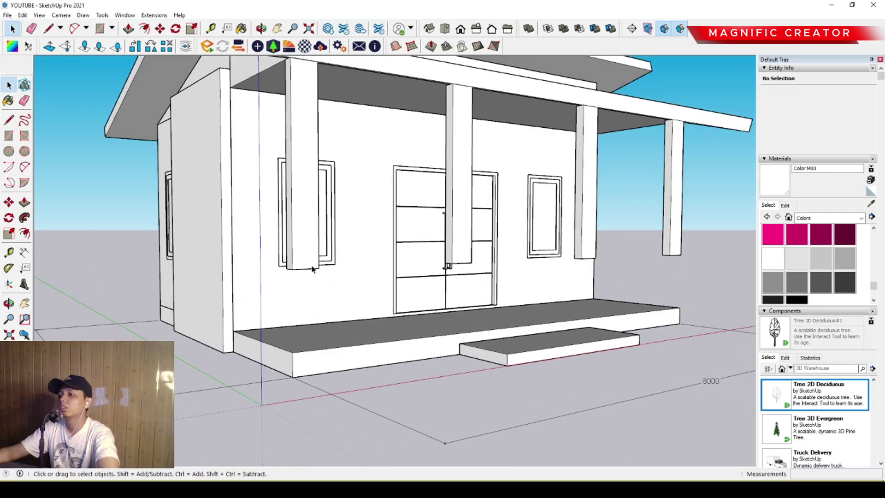
double_click(309, 254)
click(329, 289)
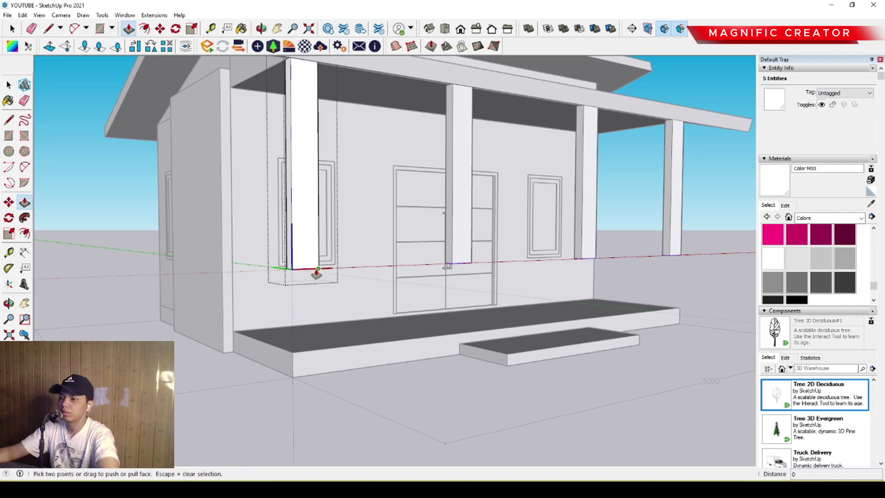
scroll(322, 286, down, 3)
middle_drag(344, 341, 454, 433)
middle_drag(410, 403, 401, 316)
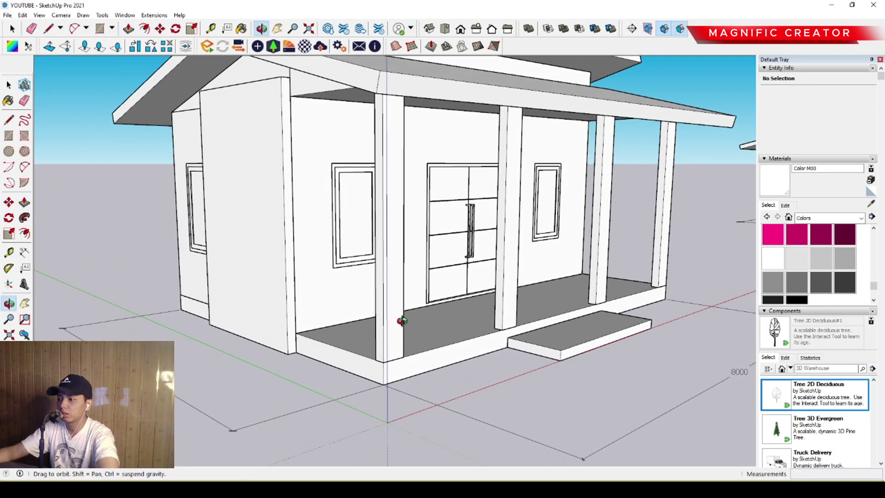
Copy the front corner column three times along the porch edge, filling the gap up to the entrance column
scroll(302, 351, up, 5)
click(312, 366)
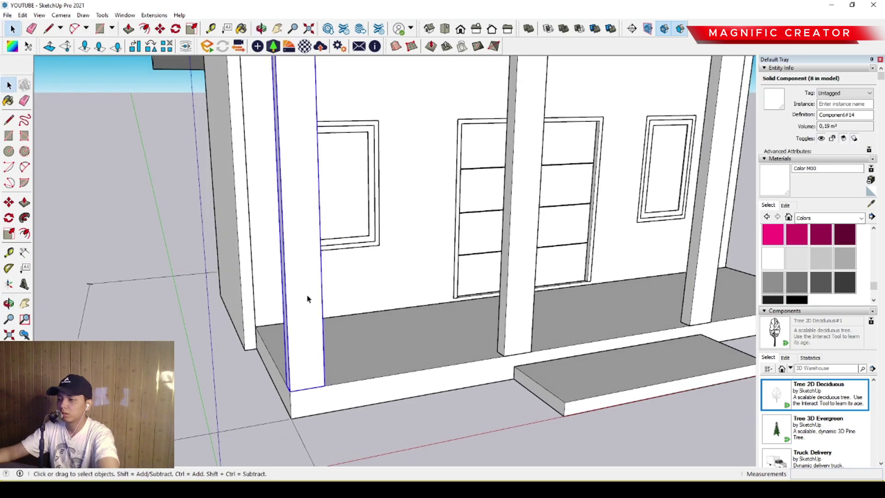
key(m)
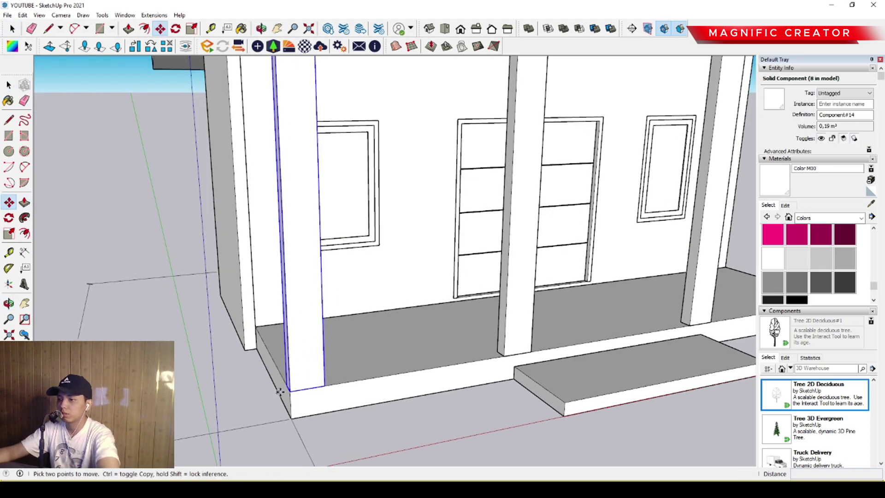
click(292, 389)
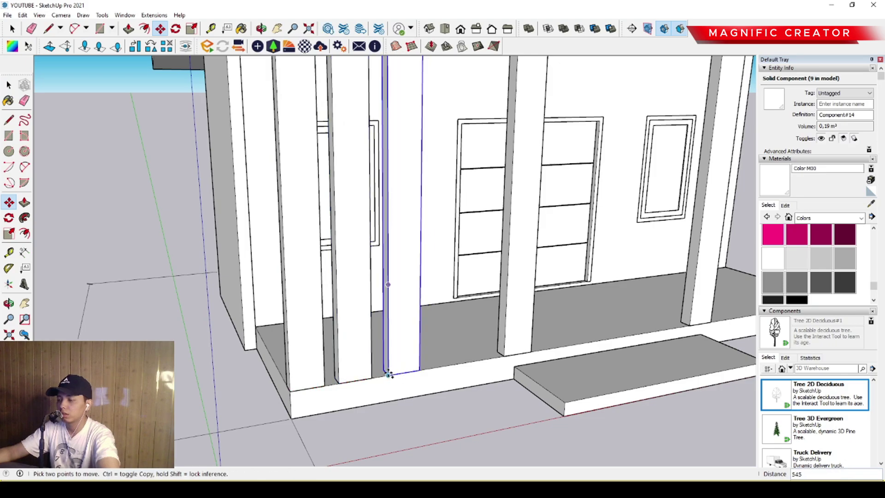
click(388, 374)
click(438, 367)
key(space)
Copy the column just past the entrance step three times along the porch edge towards the far corner column
scroll(429, 372, down, 10)
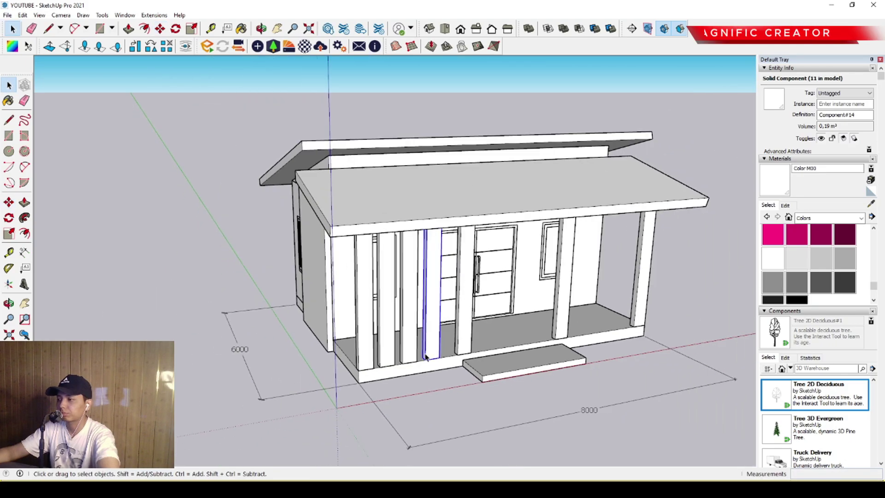
middle_drag(430, 372, 269, 421)
scroll(447, 365, up, 7)
middle_drag(447, 365, 374, 353)
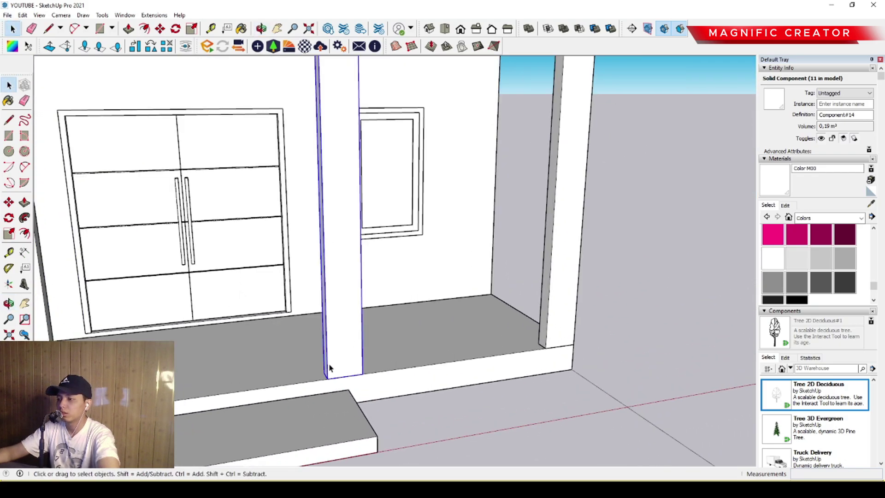
scroll(329, 368, up, 2)
click(343, 391)
key(ctrl)
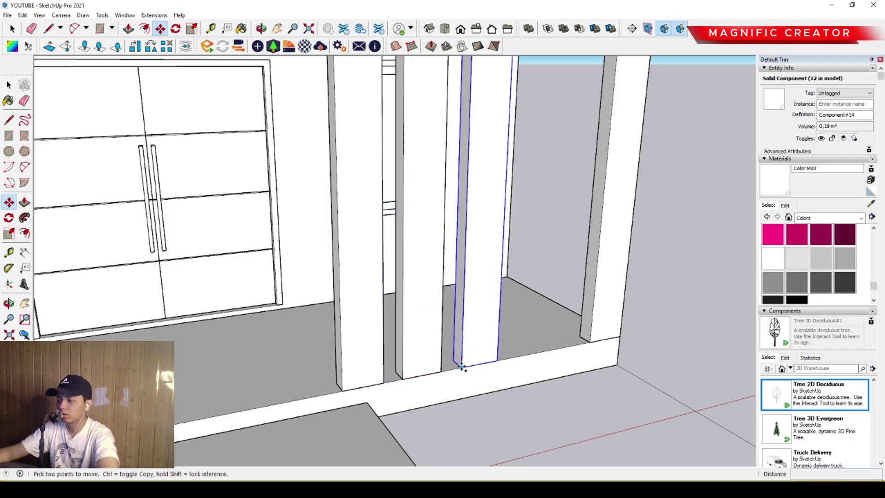
click(507, 364)
key(space)
scroll(509, 364, down, 2)
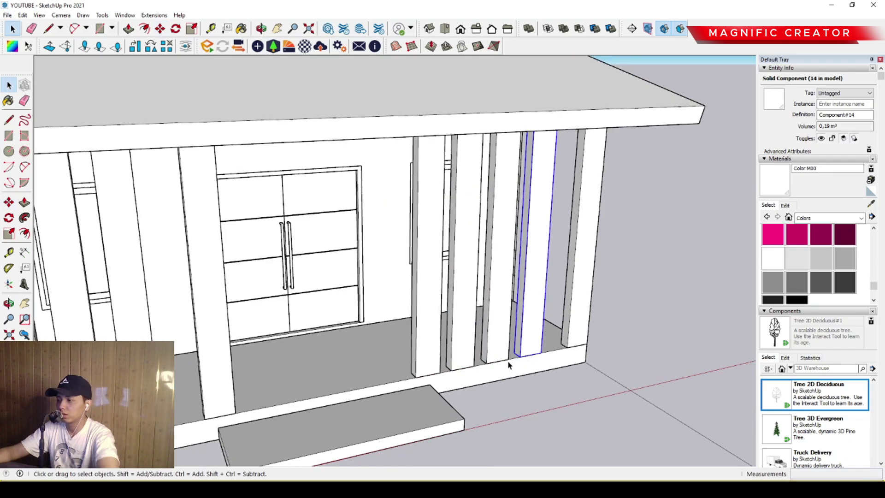
Draw a rectangle about 150 mm wide and 3500 mm high on the front wall, against the projecting side wall, from ceiling to floor
scroll(506, 366, down, 5)
middle_drag(406, 387, 438, 325)
scroll(406, 377, up, 2)
middle_drag(407, 378, 475, 353)
scroll(351, 387, up, 1)
shift+middle_drag(352, 387, 429, 399)
middle_drag(377, 373, 364, 340)
scroll(342, 178, up, 2)
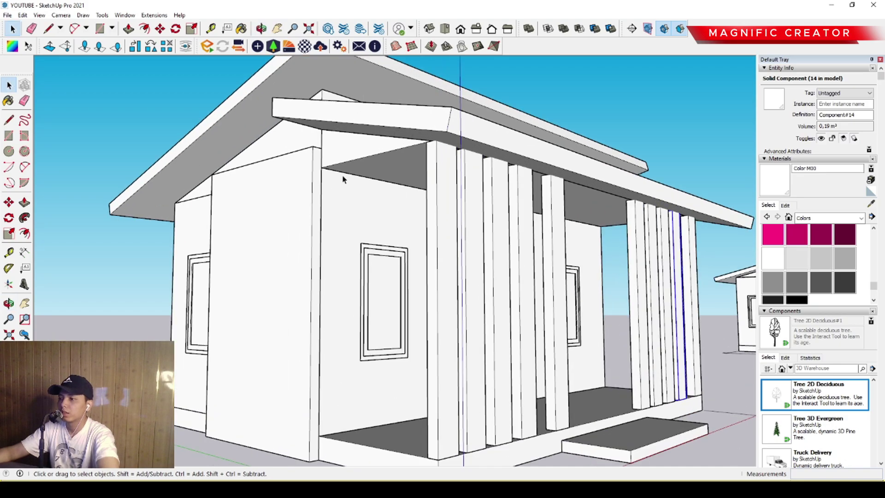
scroll(321, 168, up, 4)
click(321, 167)
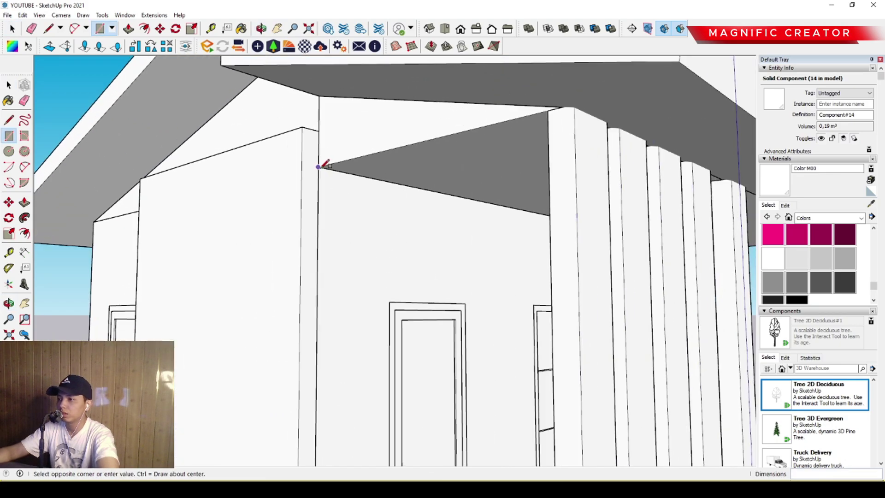
scroll(321, 168, down, 2)
scroll(327, 295, down, 2)
shift+middle_drag(338, 387, 321, 265)
middle_drag(320, 265, 320, 270)
scroll(320, 269, down, 3)
scroll(304, 384, up, 4)
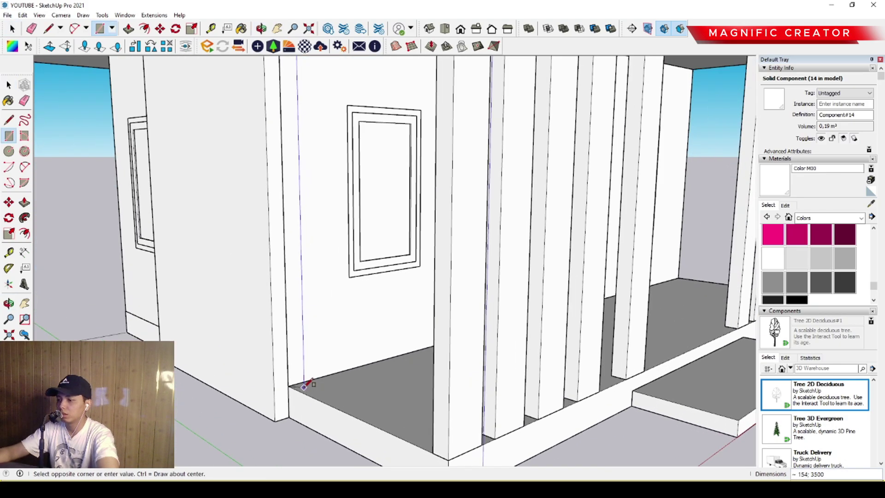
click(307, 379)
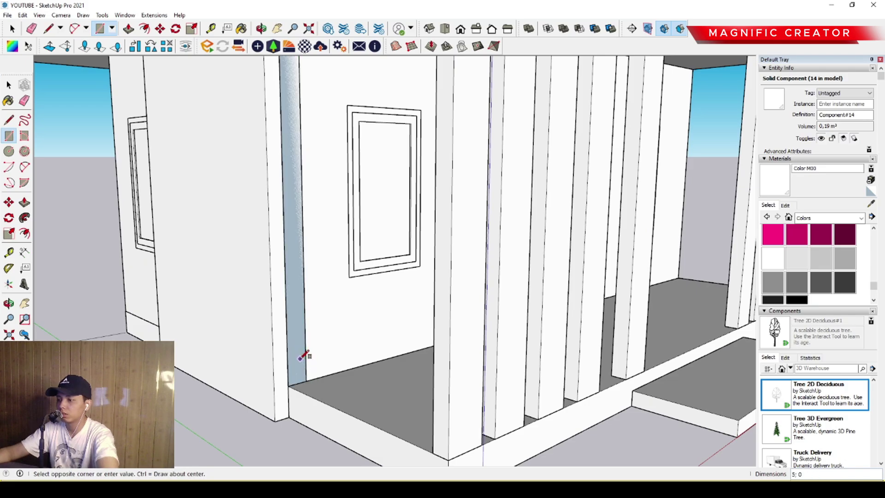
Extrude the tall rectangle partway towards the front of the porch and make the resulting block a group
key(space)
double_click(300, 357)
key(p)
click(305, 333)
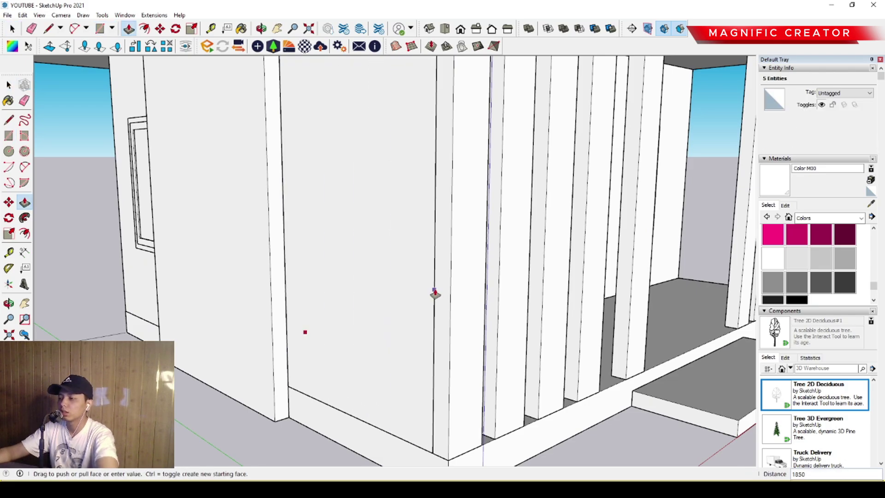
click(400, 291)
key(space)
click(320, 270)
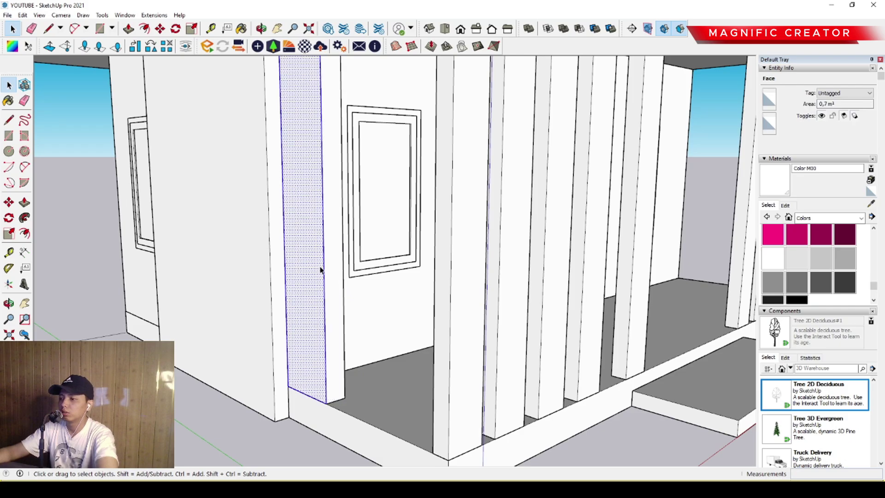
key(g)
Delete the 8000 and 6000 dimensions around the original house
scroll(350, 332, down, 10)
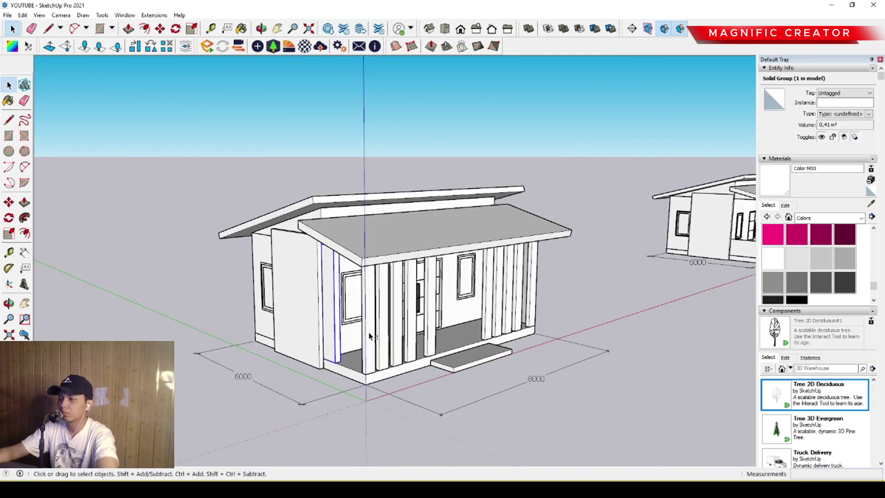
scroll(374, 300, up, 6)
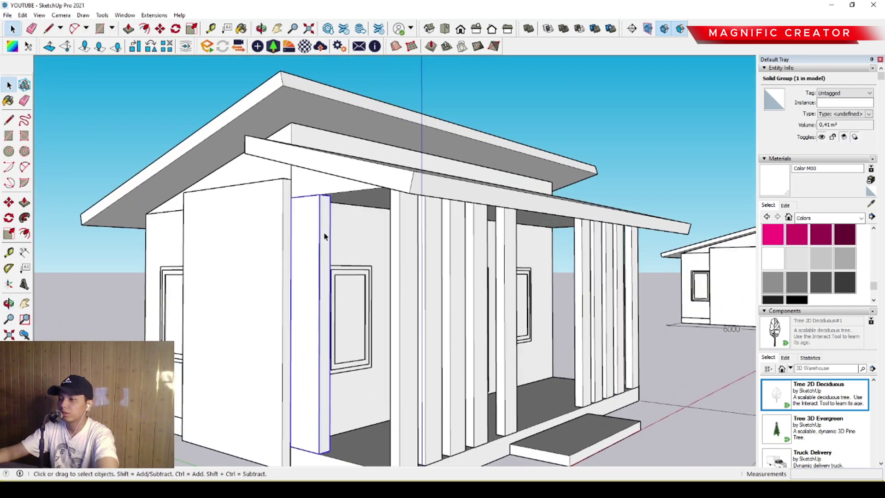
scroll(318, 274, down, 5)
mouse_move(303, 236)
middle_down()
mouse_move(353, 339)
mouse_move(340, 261)
mouse_move(358, 205)
mouse_move(387, 334)
middle_up()
scroll(354, 340, up, 1)
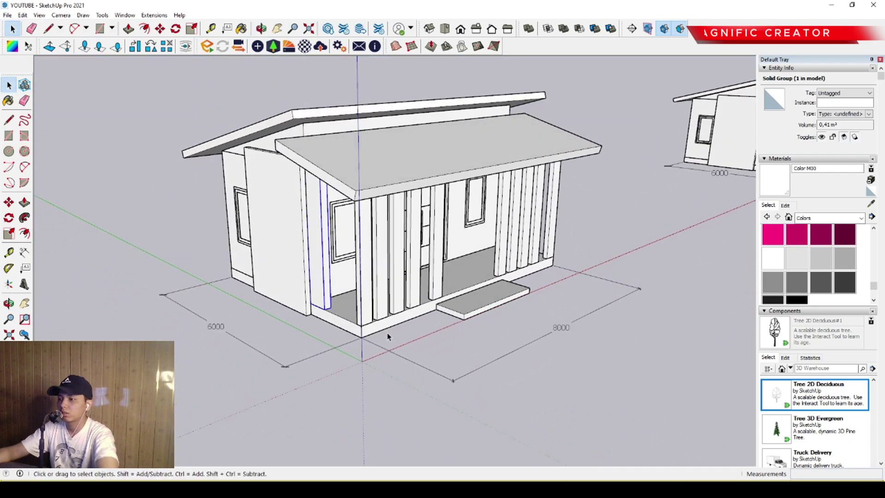
scroll(383, 364, up, 3)
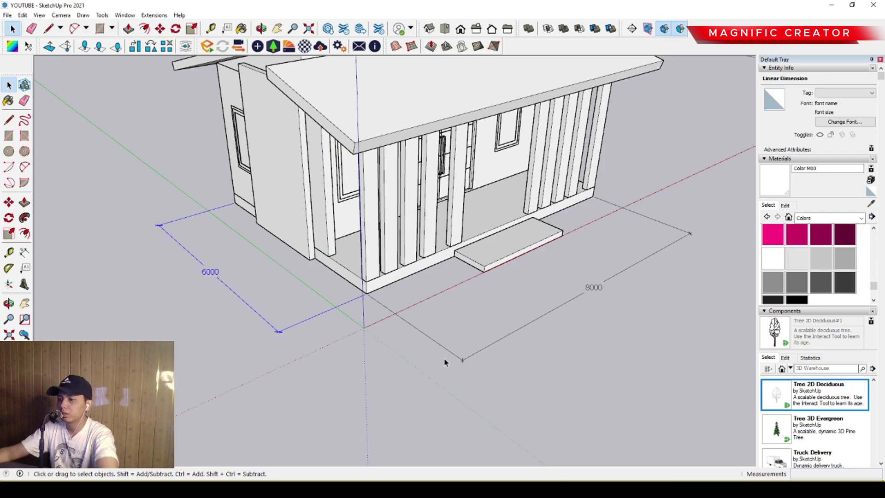
drag(336, 414, 334, 413)
scroll(336, 317, up, 1)
drag(549, 402, 447, 346)
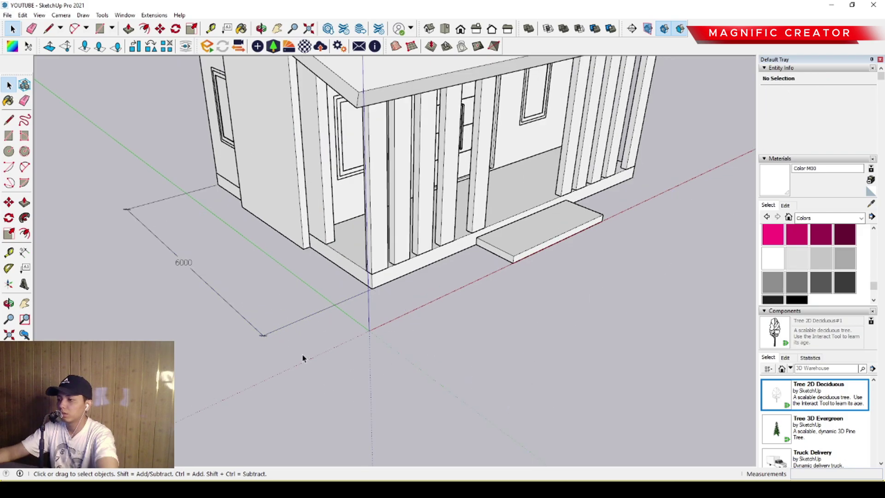
key(Delete)
Draw a closed ground outline from the entrance step around the porch corner to the rear corner of the side wall
scroll(357, 271, up, 2)
middle_drag(357, 258, 382, 239)
key(l)
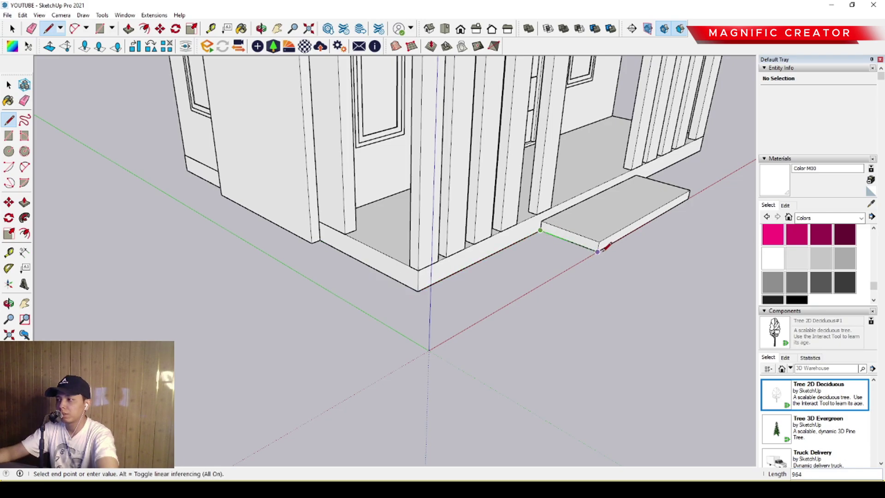
scroll(422, 354, down, 2)
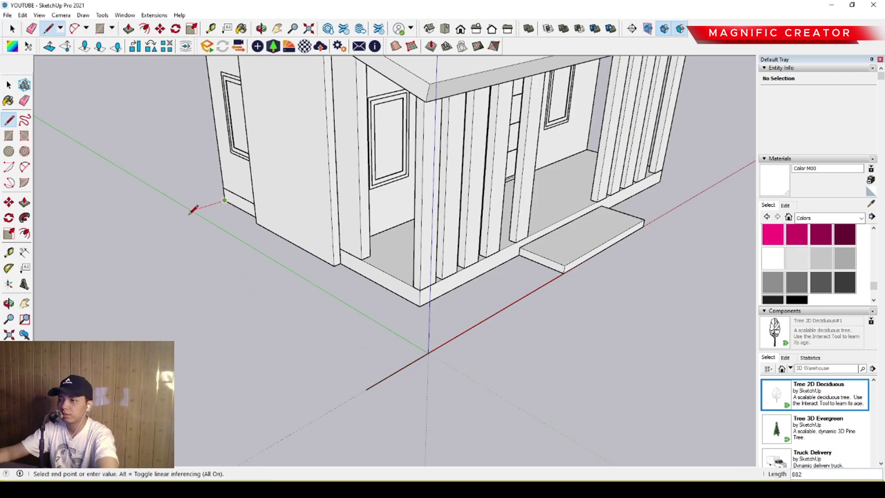
click(366, 389)
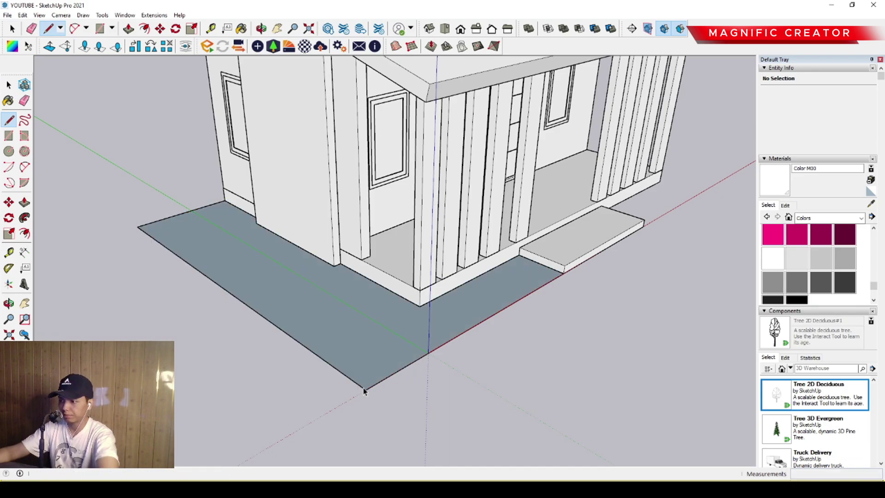
key(space)
Round the outer corner of the ground face with a tangent two-point arc spanning about 1640 mm
middle_drag(367, 388, 266, 337)
scroll(308, 342, up, 4)
click(25, 167)
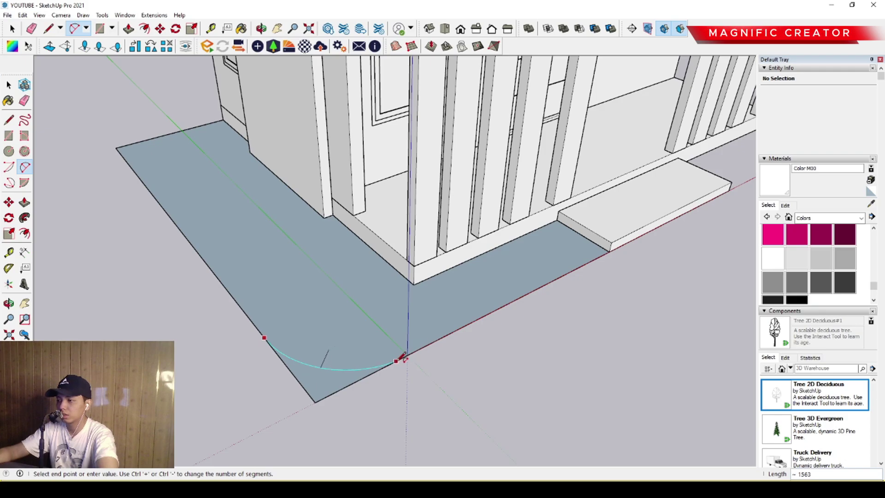
scroll(397, 359, up, 5)
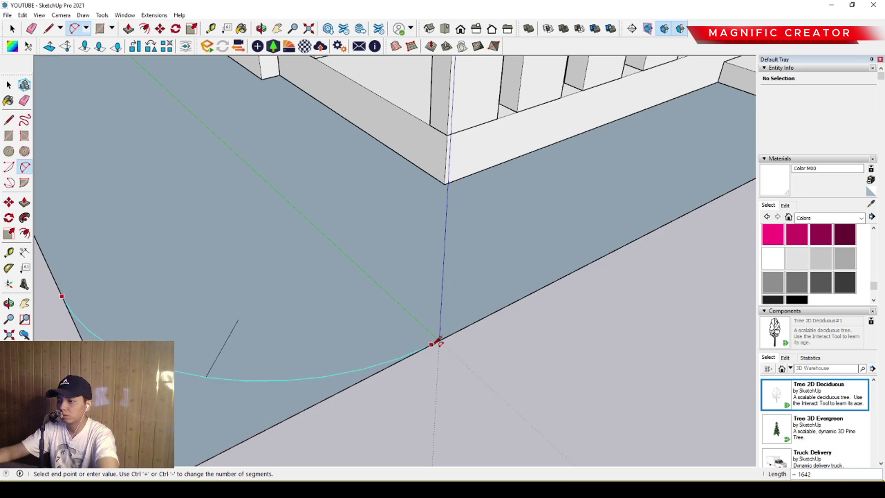
click(438, 342)
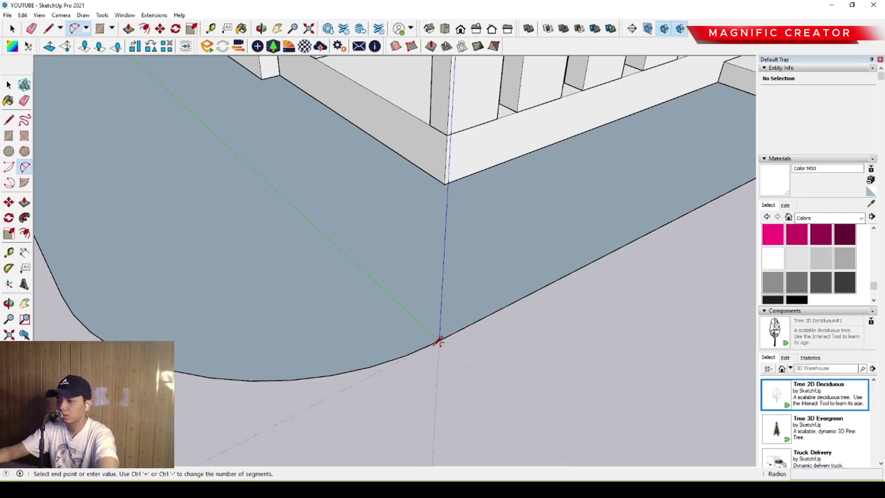
Extrude the curved ground face upward 154 mm to the level of the entrance step
key(space)
scroll(391, 336, down, 6)
middle_drag(391, 336, 360, 342)
scroll(361, 343, up, 5)
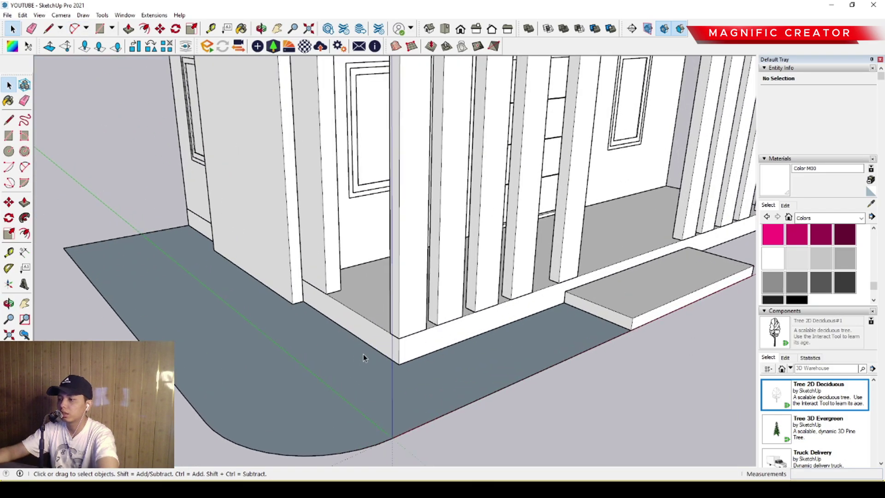
double_click(363, 354)
scroll(366, 345, up, 3)
key(p)
click(371, 339)
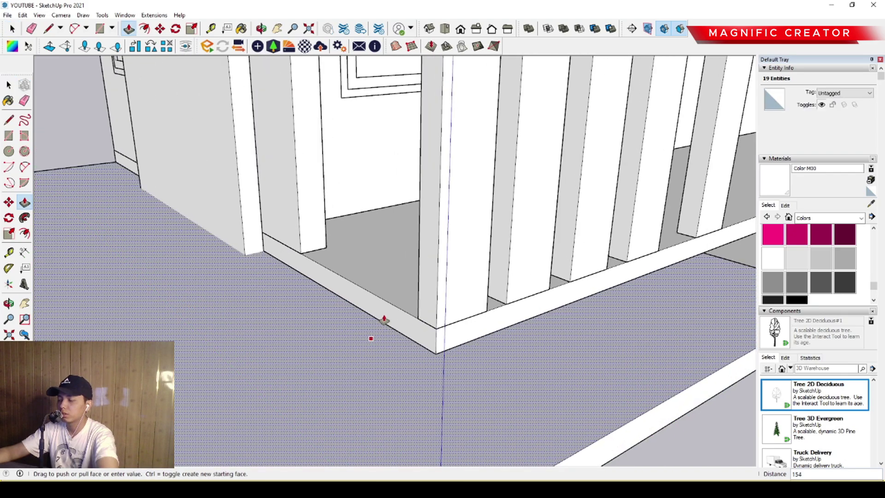
click(384, 320)
key(space)
Offset the raised ground slab's top outline inward by about 160 mm to form a border
scroll(380, 336, down, 4)
click(378, 337)
scroll(369, 330, up, 3)
key(f)
click(363, 324)
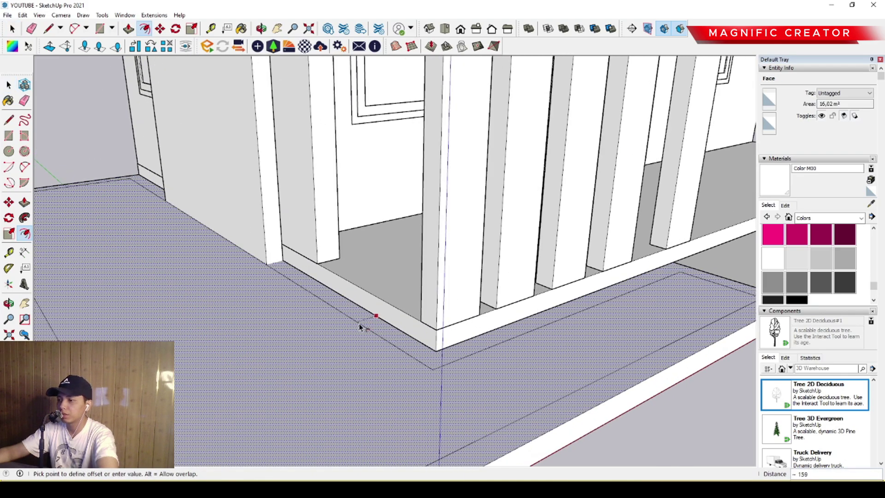
click(356, 325)
key(space)
scroll(364, 339, down, 2)
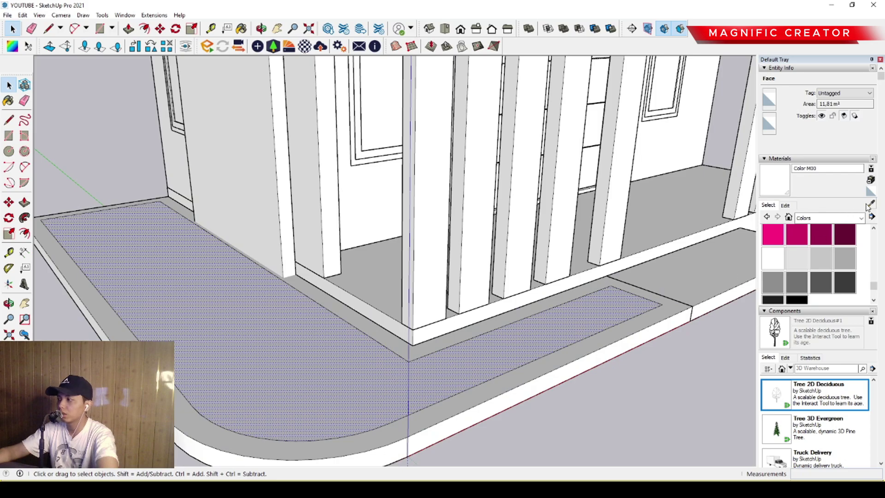
Paint the inner top face with the Vegetation Grass material and make the whole planter a group
scroll(833, 270, down, 3)
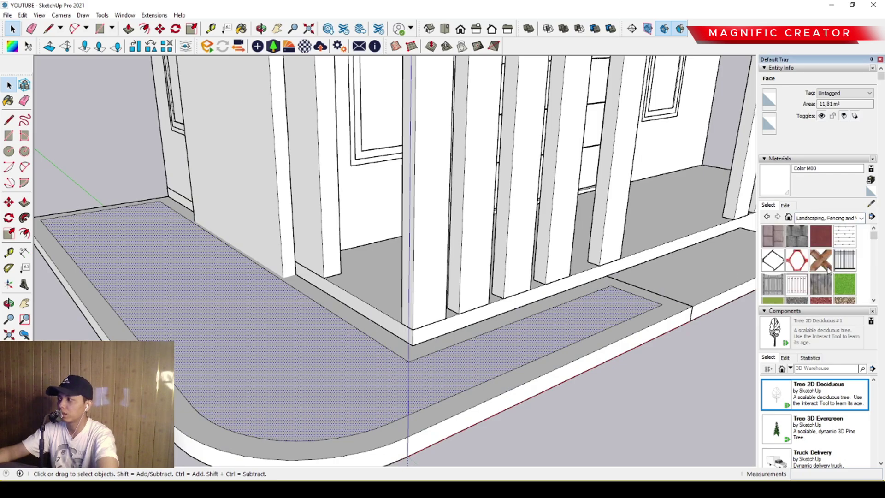
click(820, 233)
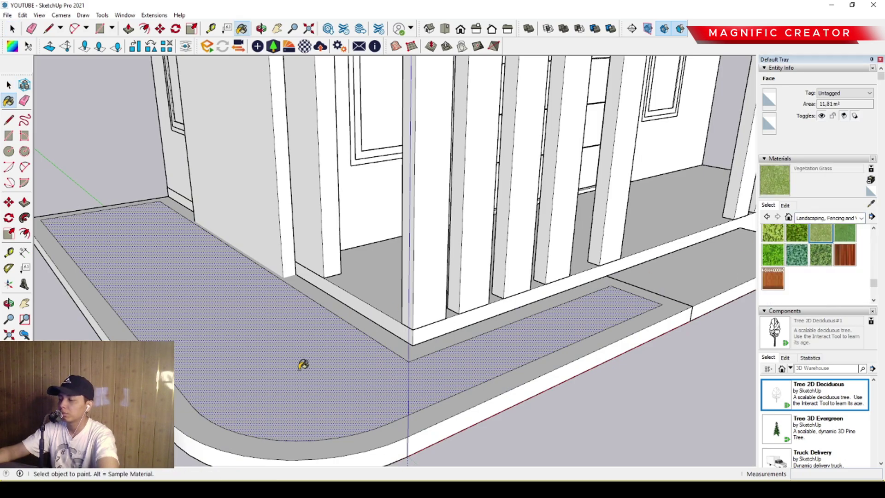
click(247, 366)
scroll(285, 334, down, 2)
key(space)
triple_click(274, 329)
scroll(275, 330, down, 2)
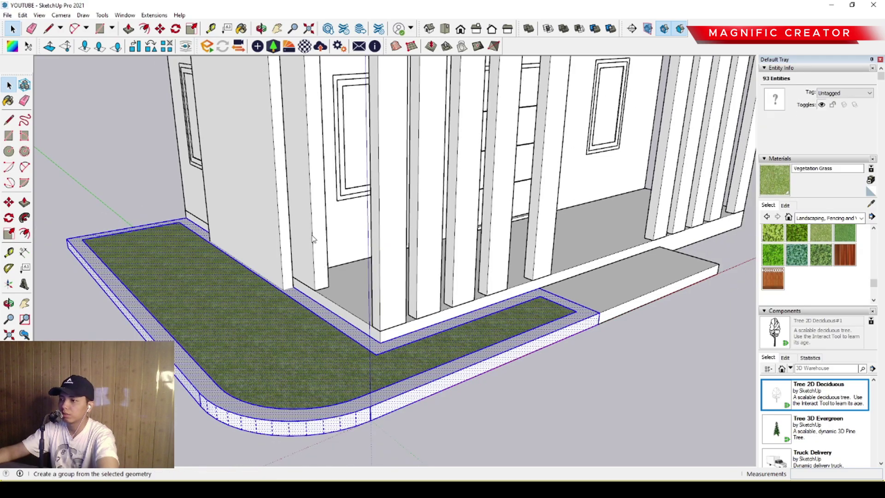
Draw a rectangle covering the free end face of the entrance step on the porch's other side
scroll(265, 350, down, 5)
middle_drag(406, 336, 331, 317)
scroll(371, 316, up, 4)
middle_drag(391, 318, 253, 320)
scroll(235, 312, up, 2)
key(space)
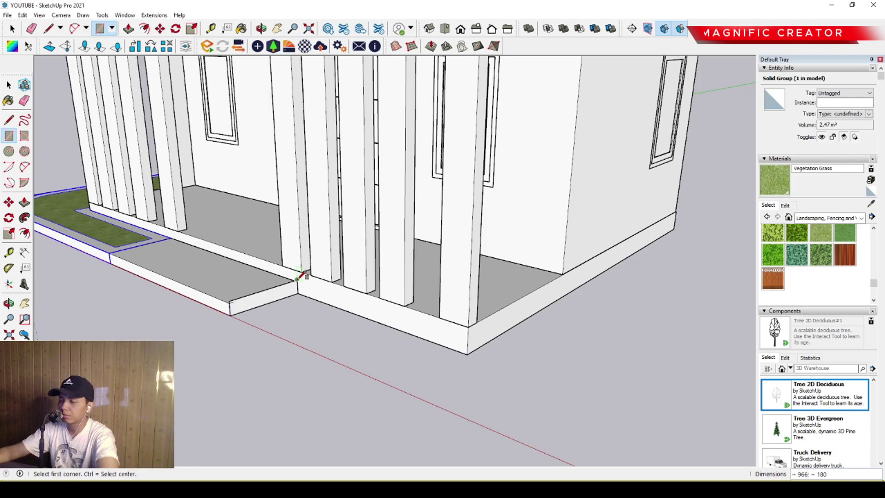
scroll(285, 295, up, 2)
key(r)
click(215, 320)
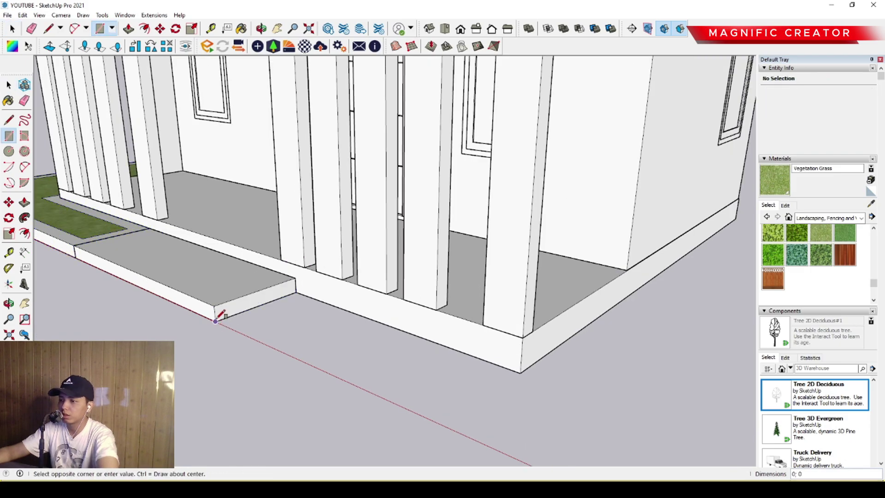
scroll(284, 279, up, 2)
click(299, 275)
key(space)
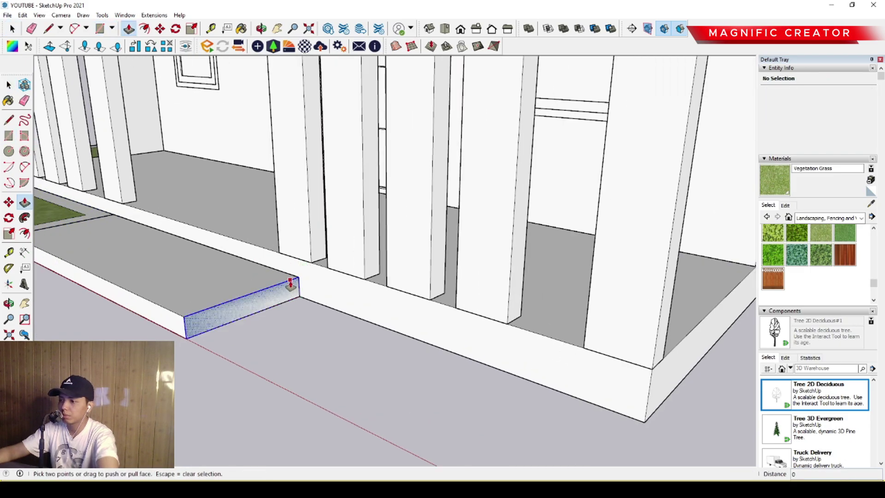
Extrude the end-face rectangle about 4656 mm along the porch front, past the porch corner
click(291, 284)
scroll(290, 285, down, 6)
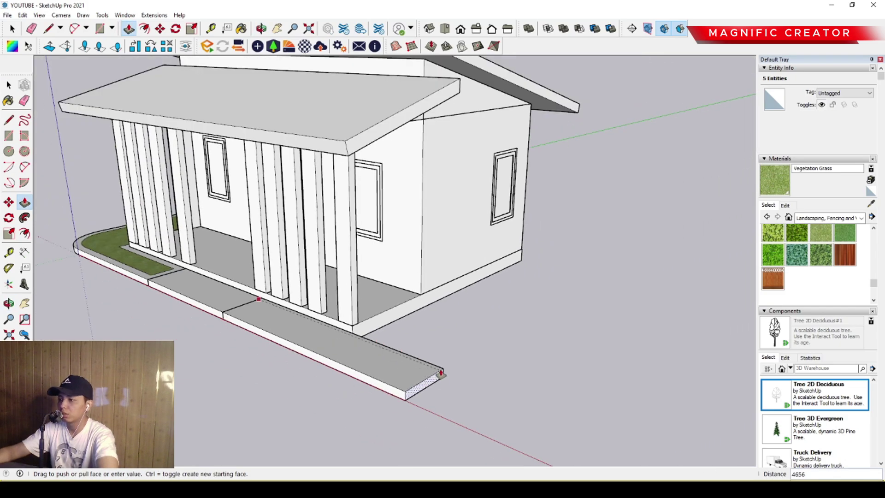
click(440, 370)
key(space)
Draw a 1992 by 154 mm rectangle on the slab's house-facing side beyond the porch corner and extrude it to the side wall's rear corner
scroll(438, 385, up, 8)
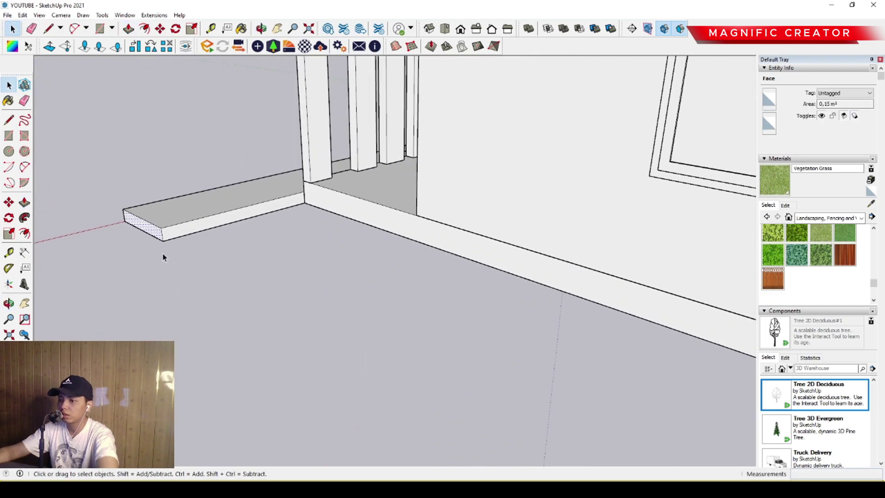
click(162, 240)
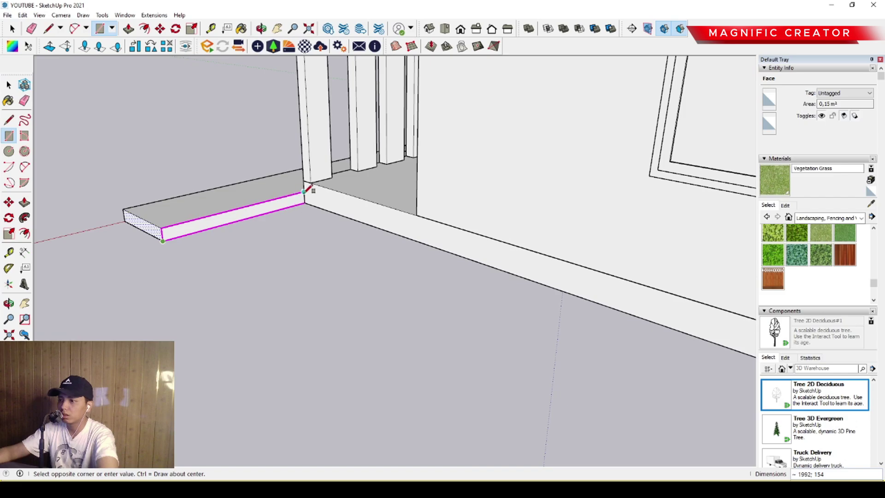
key(space)
scroll(292, 198, up, 2)
click(291, 200)
key(p)
click(295, 198)
scroll(420, 286, down, 5)
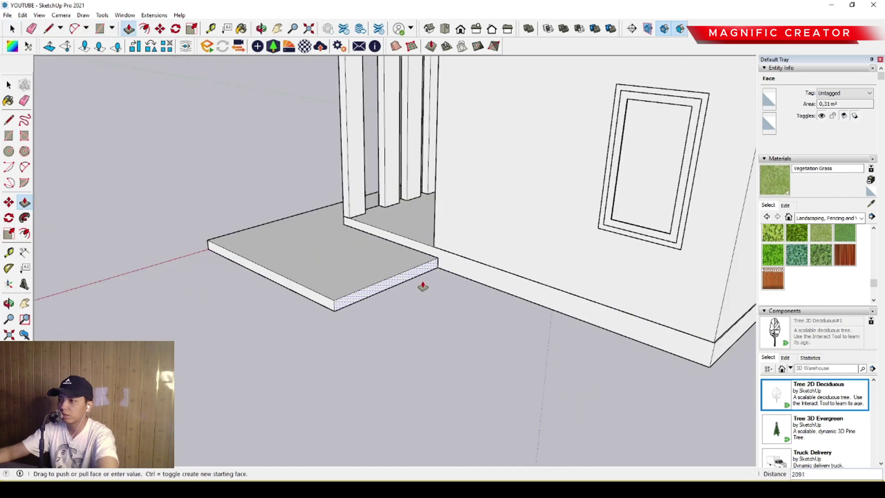
click(463, 269)
key(space)
Round the new slab's outer corner with a two-point arc and push the cut-off corner down 154 mm to remove it
middle_drag(391, 275, 507, 314)
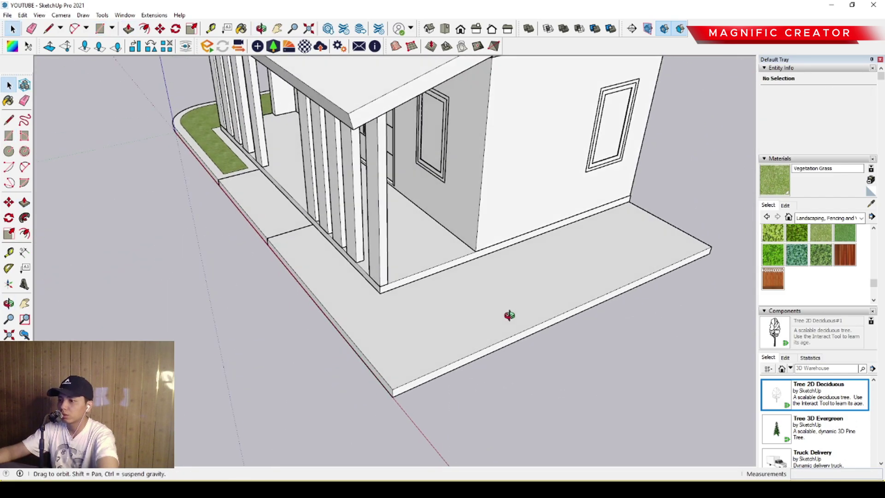
scroll(507, 314, up, 1)
click(25, 167)
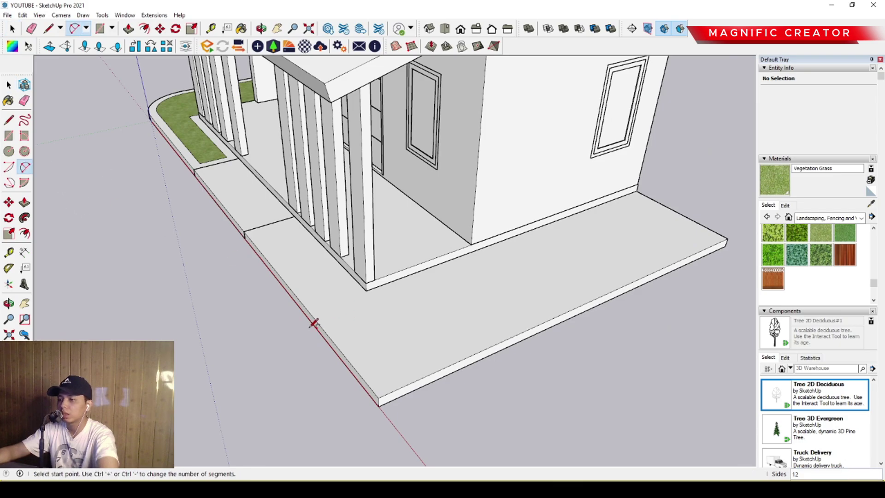
double_click(493, 346)
key(space)
scroll(379, 382, up, 1)
key(p)
click(363, 375)
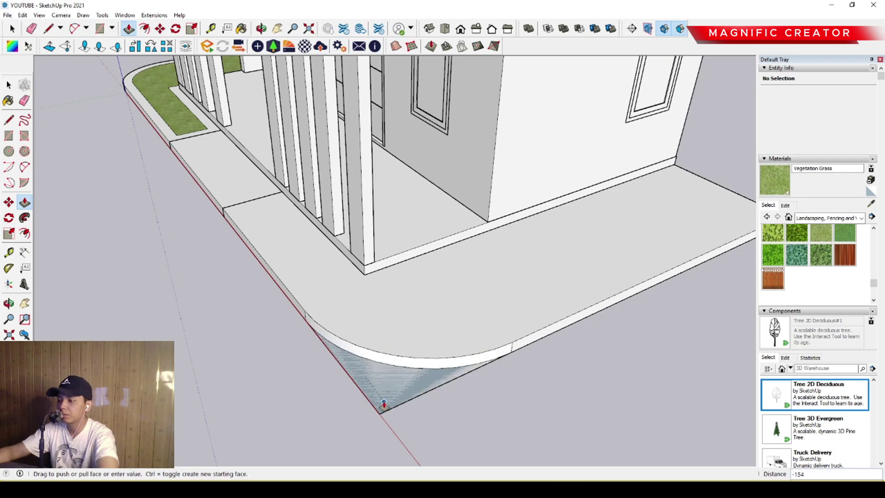
click(382, 410)
key(space)
Offset the second slab's top outline inward by the same distance as the first planter's border
middle_drag(379, 374, 296, 345)
click(296, 345)
scroll(304, 286, up, 3)
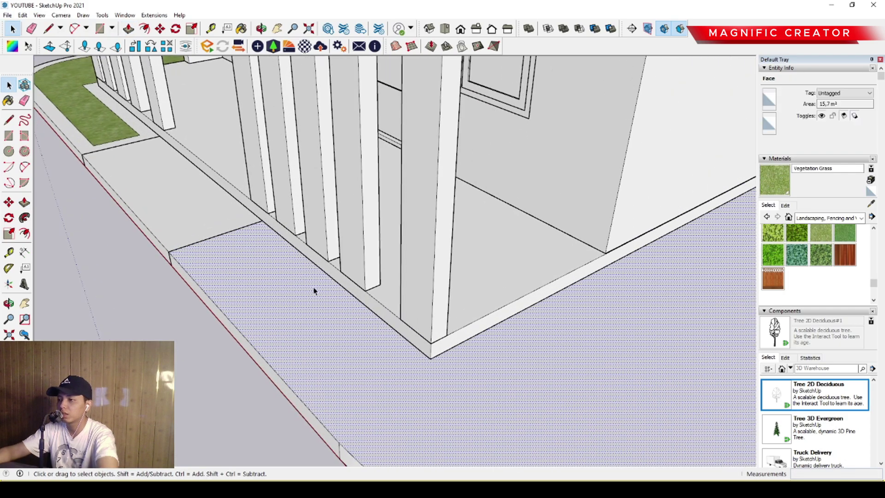
key(f)
double_click(318, 277)
key(space)
scroll(320, 277, up, 1)
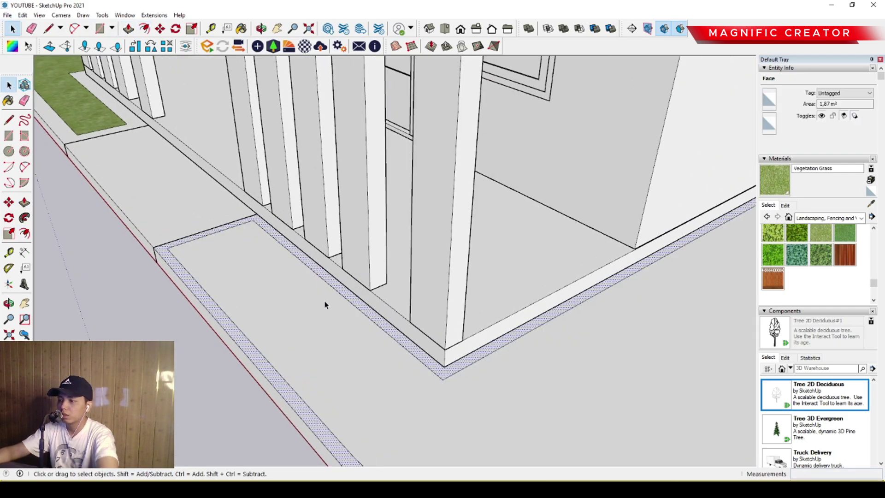
Paint the second slab's inner face with Vegetation Grass and make the whole planter a group
click(326, 304)
click(315, 321)
scroll(305, 323, down, 4)
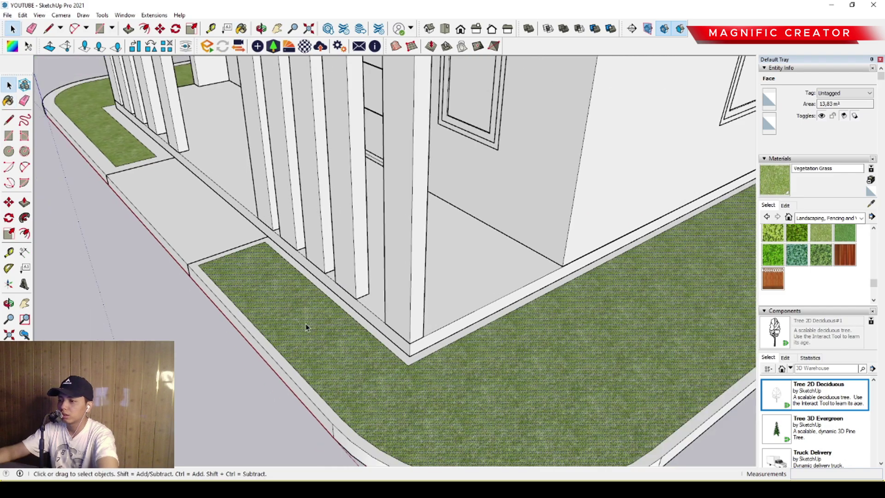
key(space)
triple_click(304, 322)
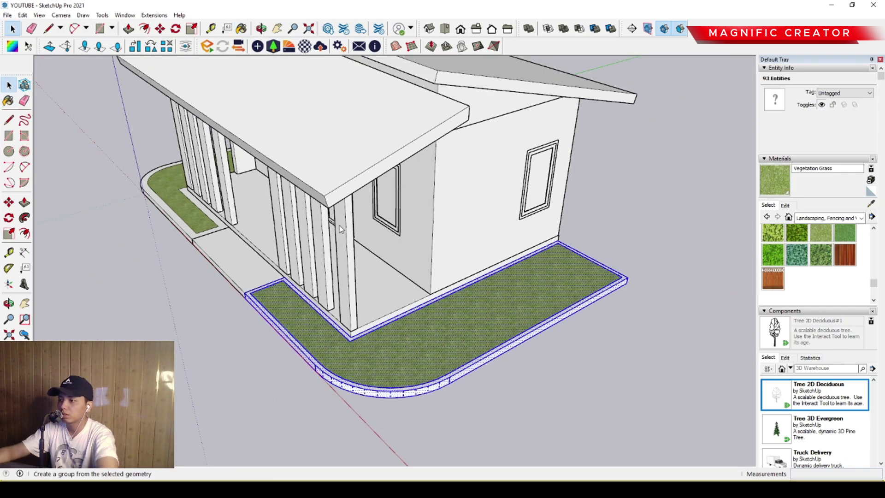
click(192, 206)
middle_drag(198, 255, 493, 239)
shift+middle_drag(185, 327, 377, 315)
scroll(368, 355, down, 4)
scroll(310, 380, down, 2)
shift+middle_drag(374, 362, 296, 315)
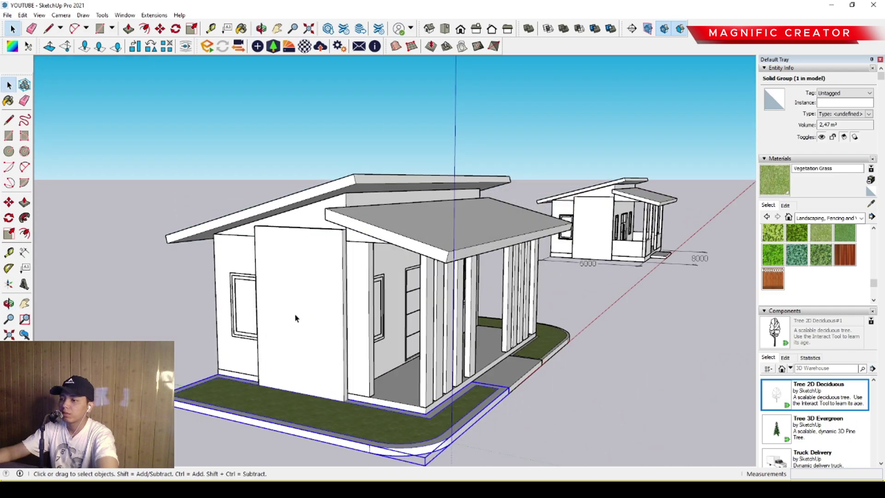
scroll(251, 322, up, 3)
middle_drag(244, 339, 285, 377)
scroll(299, 397, up, 4)
key(r)
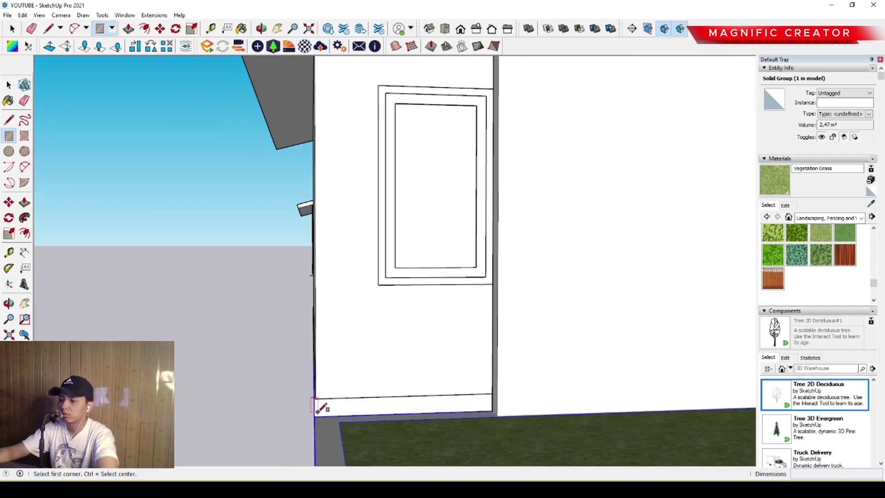
middle_drag(327, 413, 456, 438)
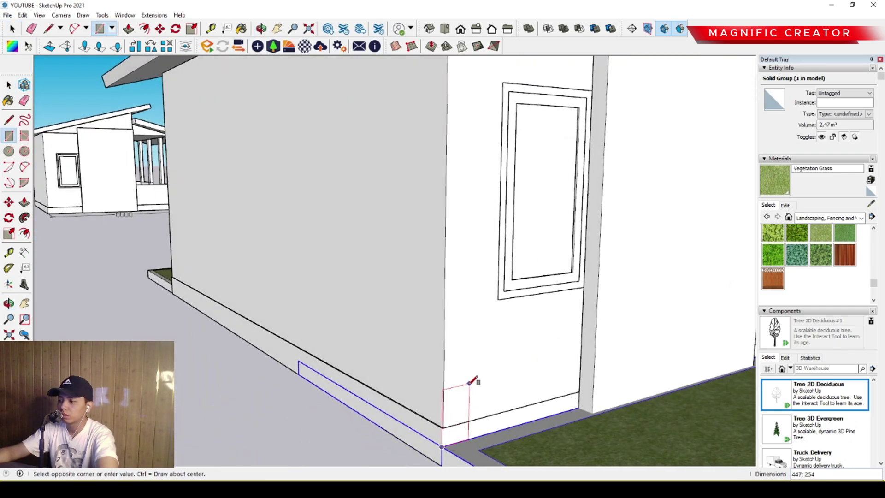
scroll(500, 192, down, 3)
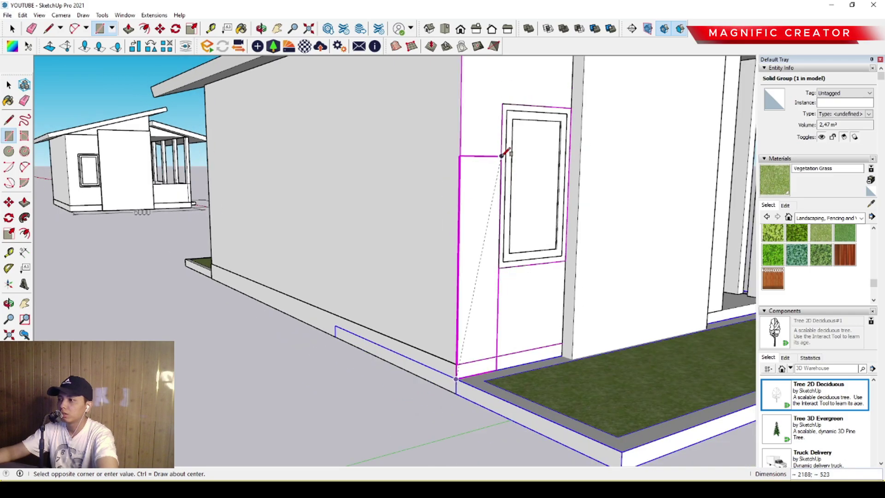
middle_drag(504, 154, 474, 155)
scroll(450, 211, up, 2)
key(space)
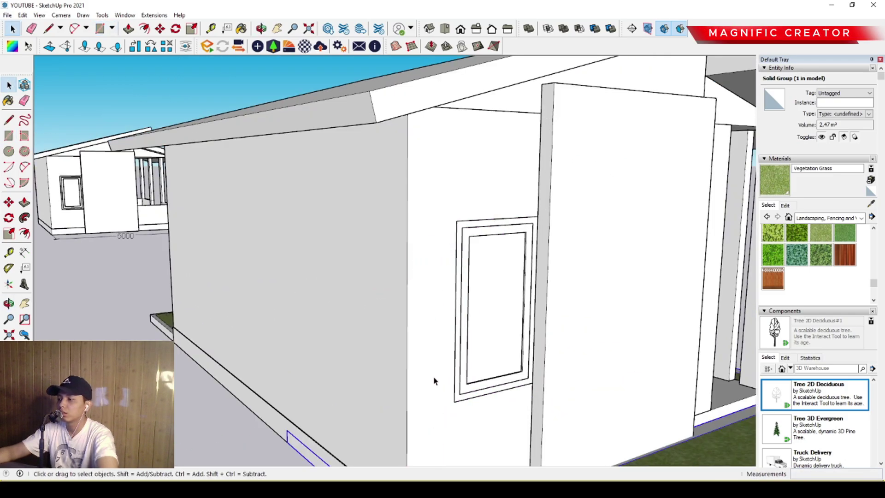
Draw a rectangle about 2535 by 512 mm from the side window's lower outer corner to the wall's top rear corner
key(r)
click(454, 399)
middle_drag(454, 398, 394, 241)
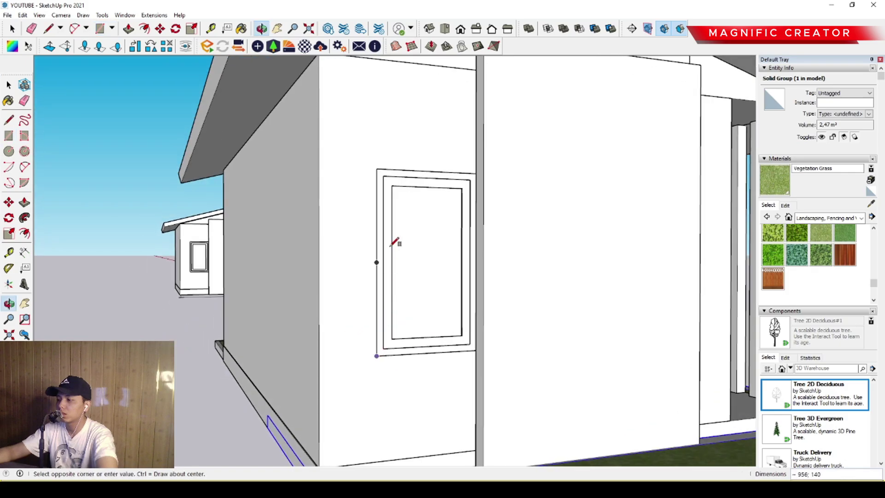
scroll(319, 183, down, 1)
shift+middle_drag(318, 182, 322, 240)
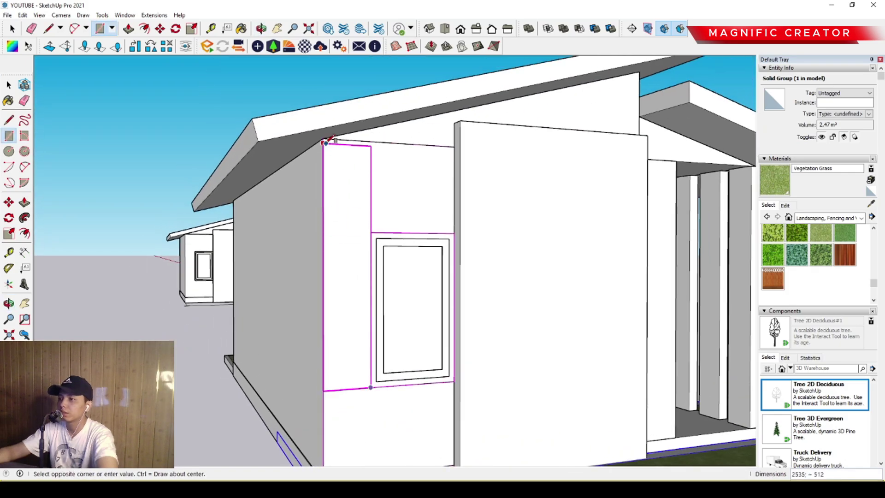
key(space)
Scale the wall strip beside the side window downward so it reaches the base of the wall
scroll(353, 277, down, 4)
middle_drag(353, 285, 236, 318)
scroll(239, 313, up, 4)
middle_drag(295, 261, 229, 286)
double_click(221, 245)
key(s)
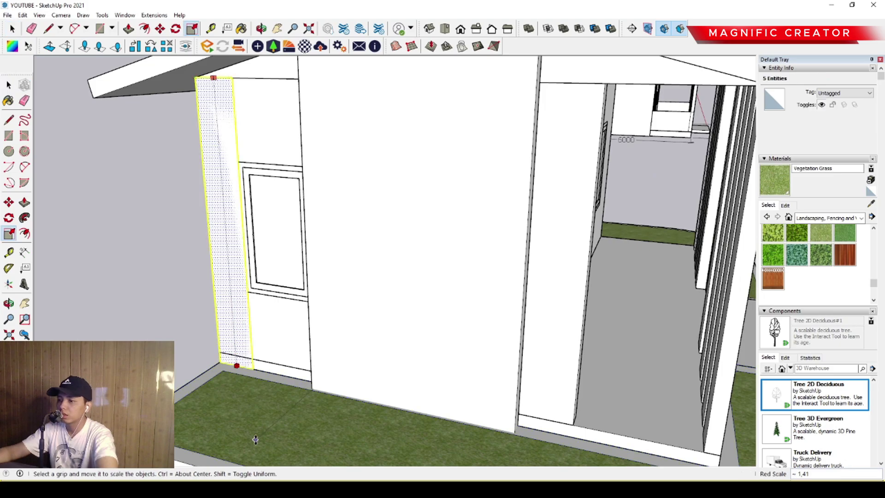
key(space)
Extrude the full-height strip outward from the side wall into a corner column and make it a group
click(236, 262)
click(249, 206)
key(space)
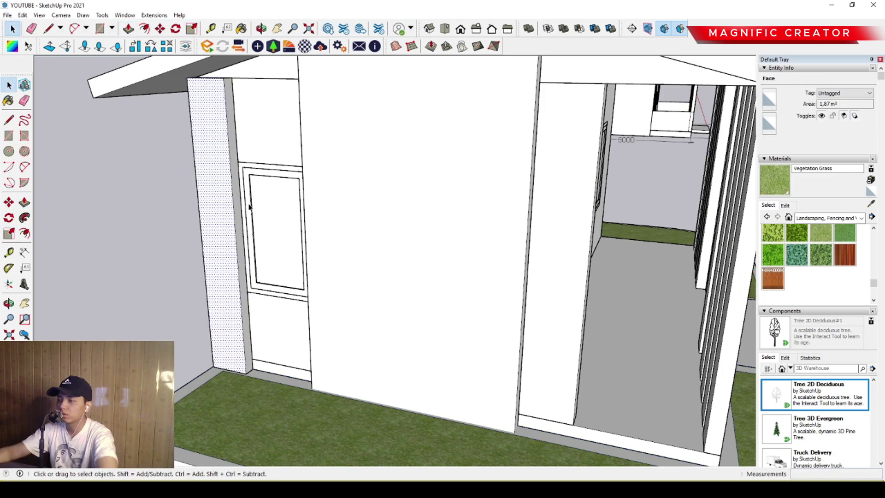
scroll(284, 290, down, 5)
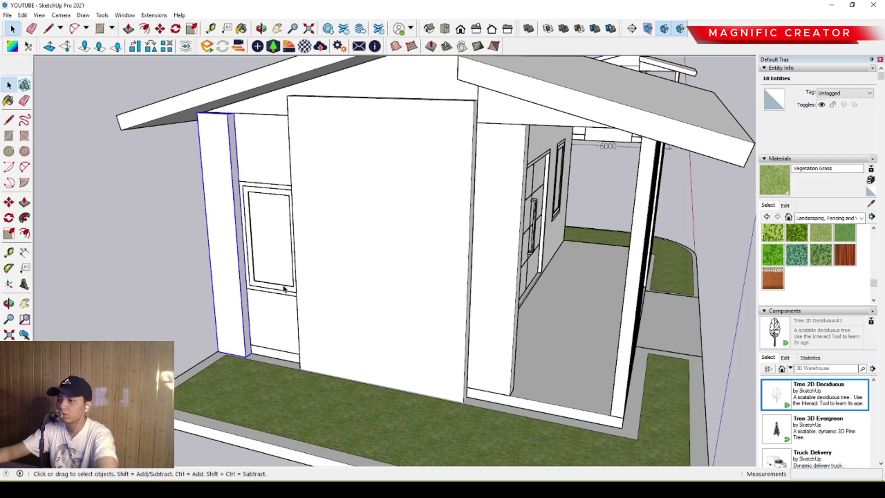
Lower the top face of the tall block on the side wall to the top height of the new corner column
middle_drag(367, 351, 312, 268)
middle_drag(334, 297, 358, 313)
scroll(280, 222, up, 5)
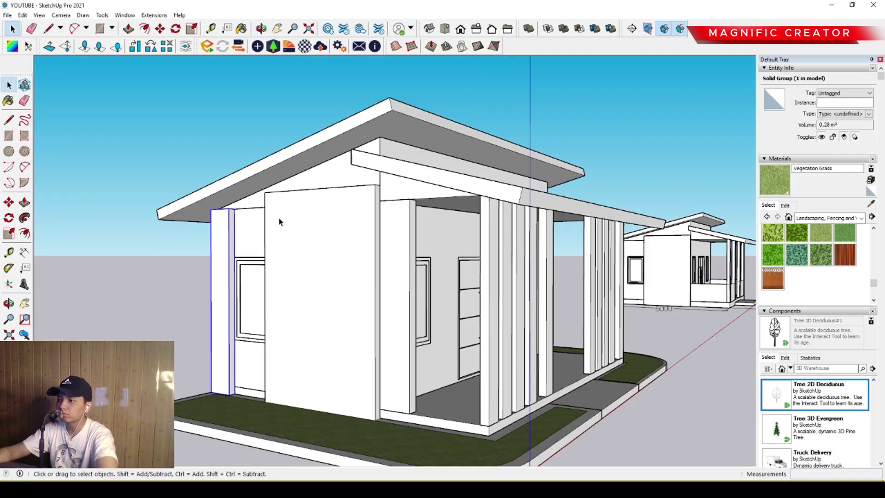
triple_click(303, 202)
drag(231, 151, 523, 212)
key(p)
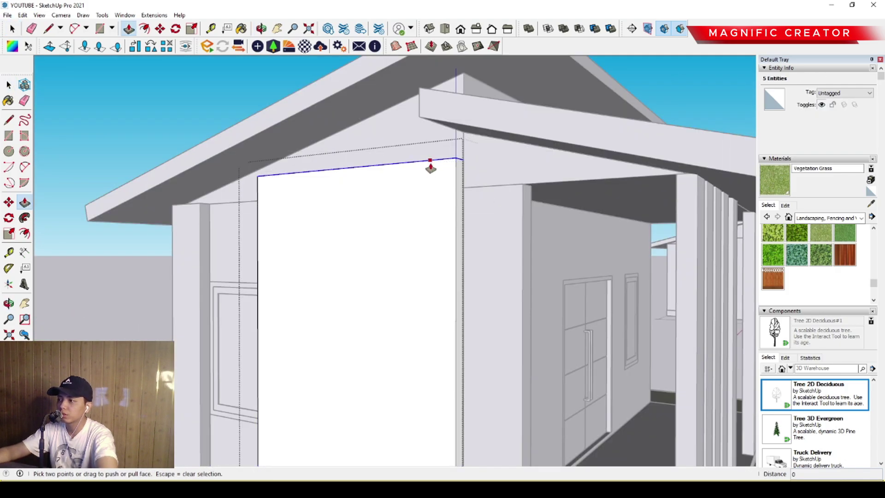
click(431, 161)
click(204, 204)
key(space)
scroll(253, 202, down, 4)
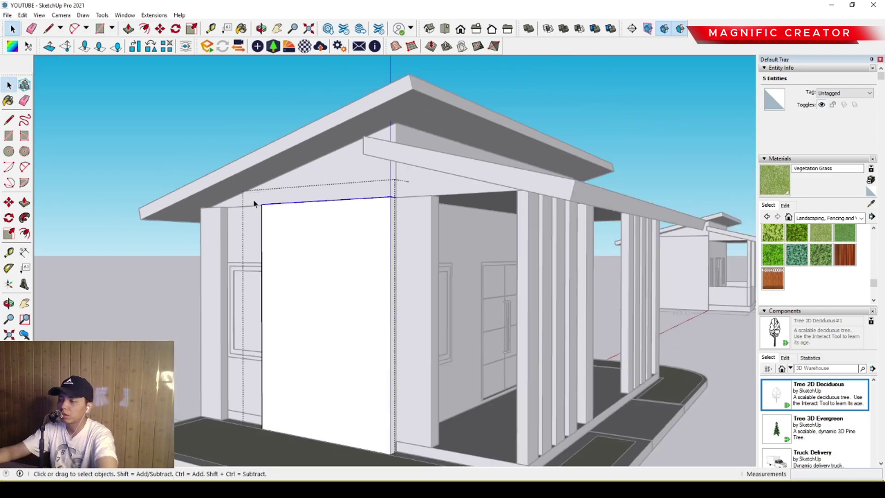
click(223, 150)
scroll(282, 221, down, 3)
middle_drag(288, 227, 218, 259)
scroll(281, 274, up, 3)
shift+middle_drag(240, 279, 277, 277)
middle_drag(339, 299, 281, 347)
shift+middle_drag(282, 346, 243, 311)
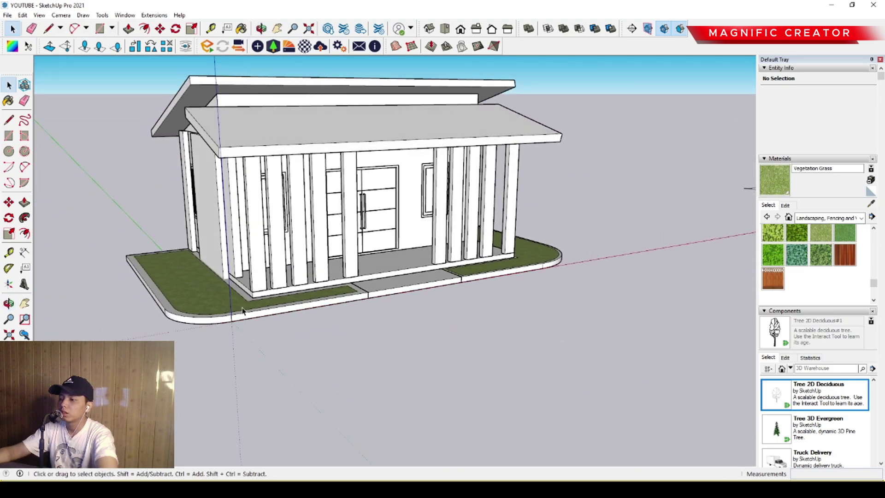
Draw a ground rectangle about 8100 by 7400 mm in front of the house, starting at the planter curb's front edge
scroll(241, 317, down, 1)
key(r)
scroll(238, 317, up, 3)
click(229, 319)
scroll(264, 325, down, 1)
scroll(378, 328, down, 2)
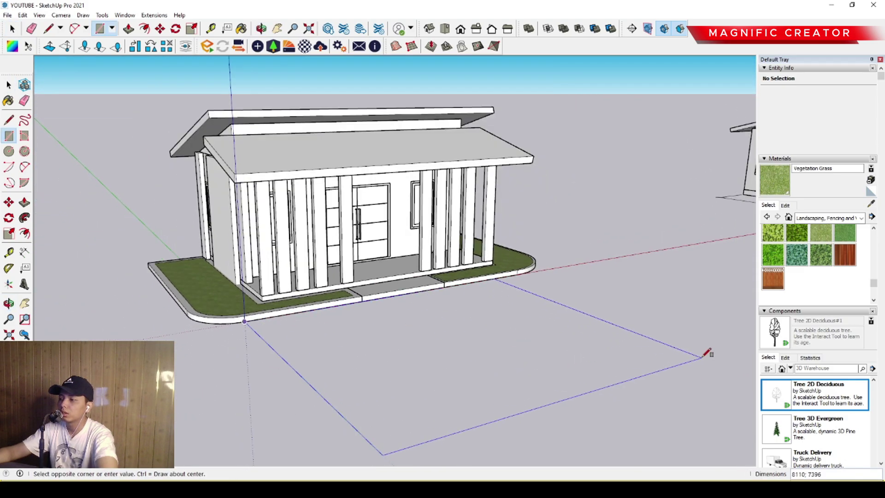
click(714, 341)
scroll(367, 348, up, 2)
middle_drag(367, 347, 427, 277)
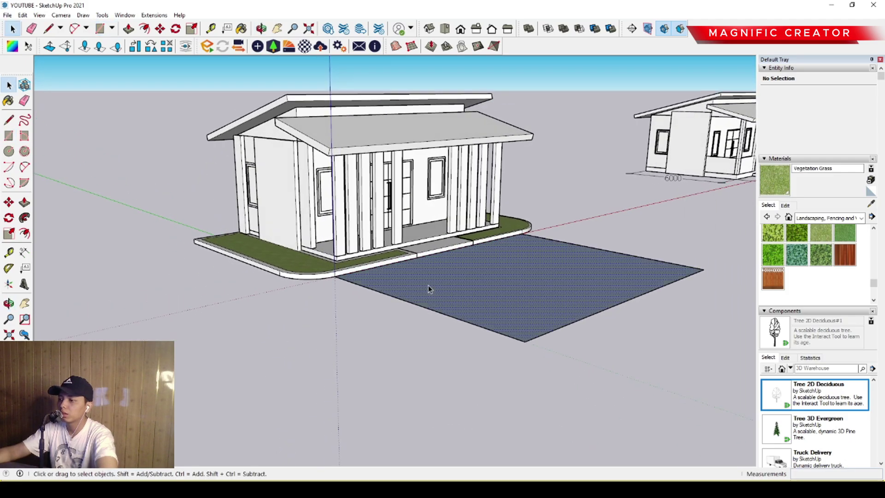
Scale the ground rectangle sideways past the house's side wall and backward until it reaches behind the house
double_click(428, 286)
key(s)
drag(427, 306, 153, 398)
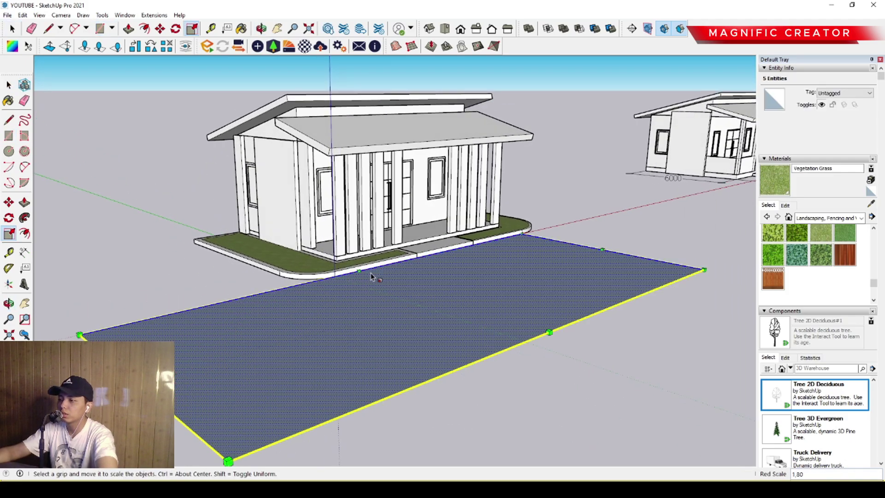
drag(357, 270, 146, 207)
key(space)
Scale the ground rectangle outward past the opposite side of the house and make it a group
scroll(320, 253, up, 3)
middle_drag(502, 247, 225, 245)
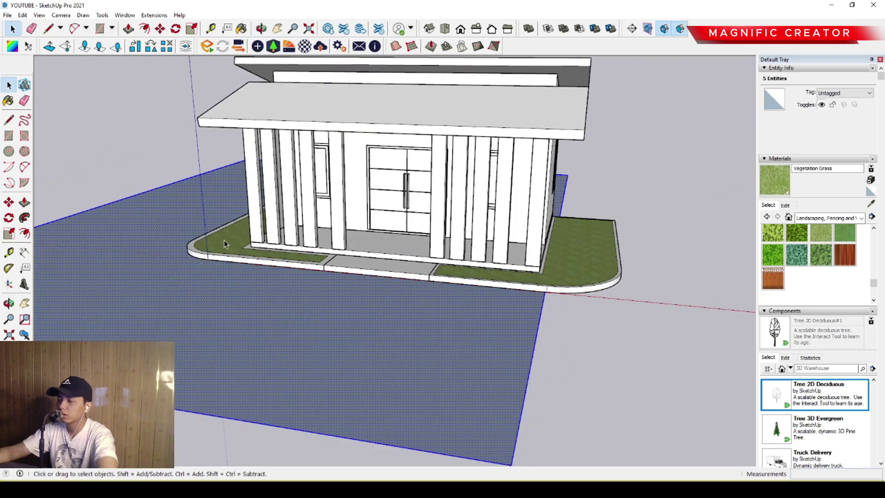
shift+middle_drag(368, 235, 244, 226)
key(s)
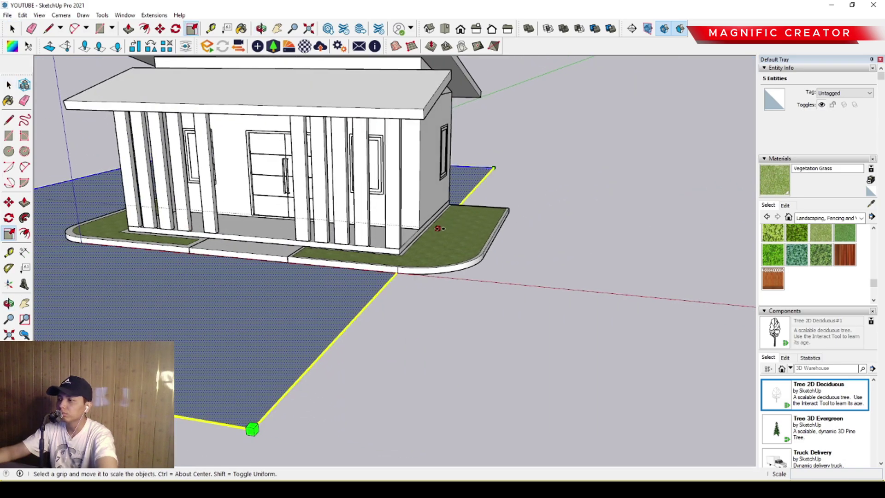
drag(442, 229, 629, 276)
key(space)
middle_drag(277, 345, 479, 316)
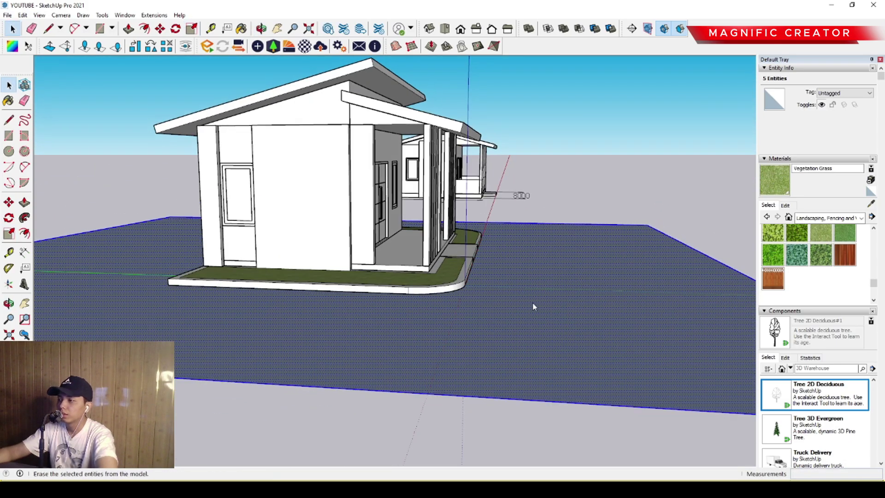
click(546, 363)
Paint the tall side-wall block and the rear corner column with the Wood Fence material
scroll(437, 267, up, 2)
middle_drag(438, 268, 327, 259)
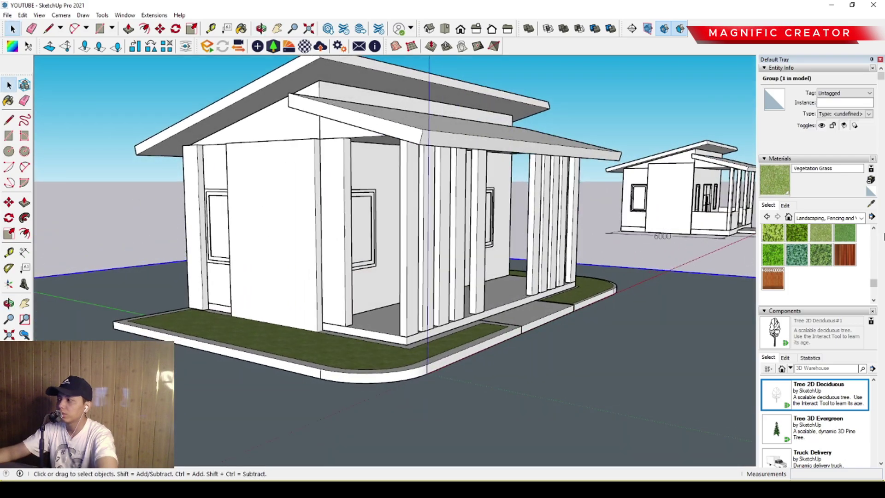
click(849, 260)
click(260, 185)
click(198, 189)
mouse_move(352, 254)
middle_down()
mouse_move(299, 246)
mouse_move(314, 258)
middle_up()
scroll(299, 247, up, 3)
key(space)
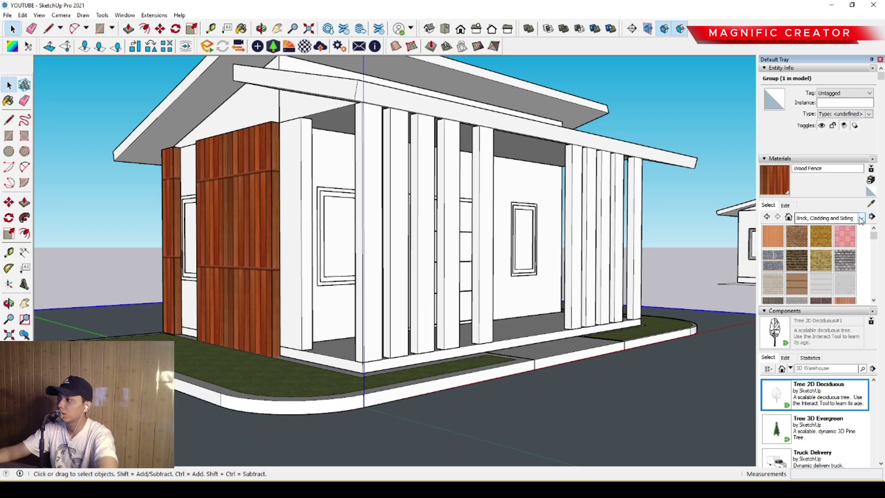
Paint the main house walls with the light gray Color M02 from the Colors collection
click(808, 250)
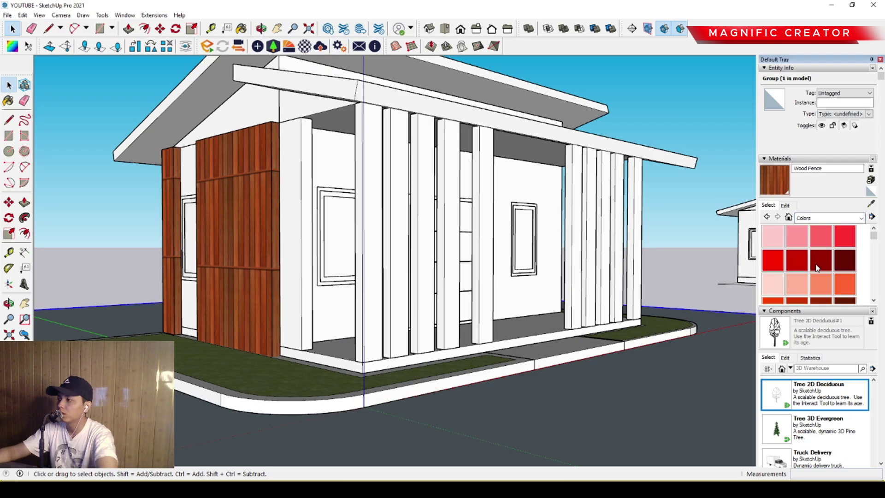
scroll(814, 270, down, 10)
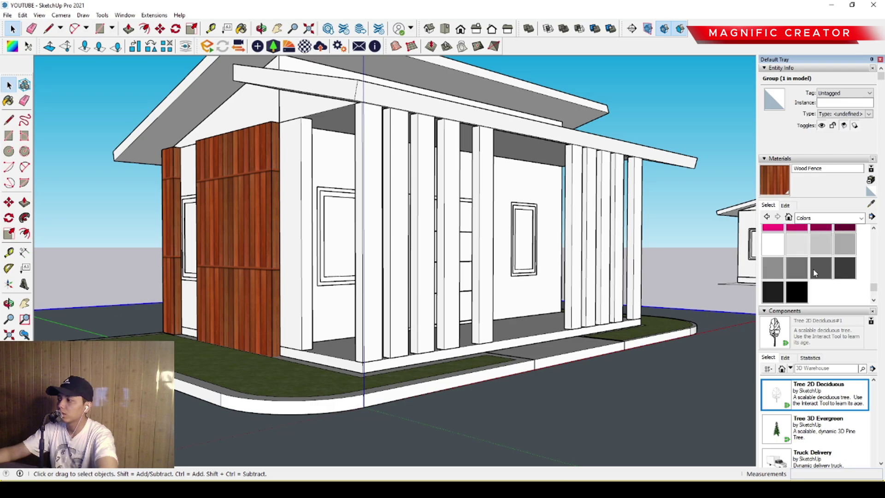
click(819, 243)
key(space)
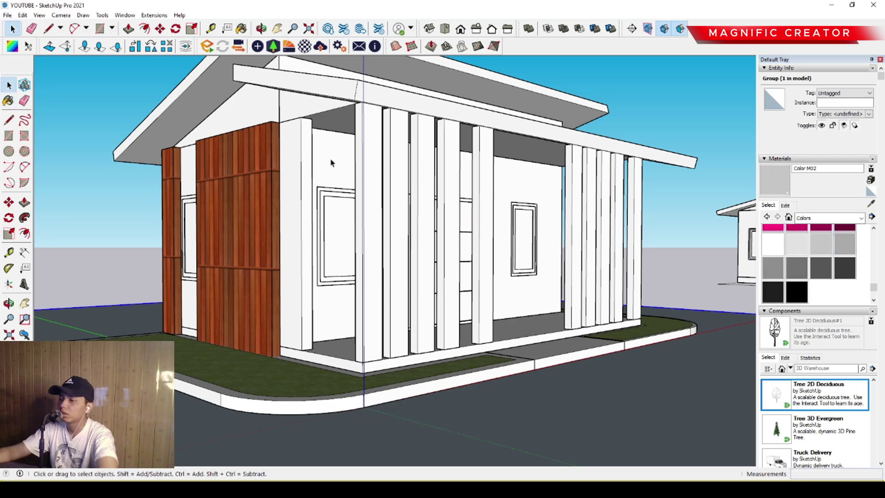
triple_click(329, 158)
key(b)
click(326, 147)
key(space)
Paint the side-wall column next to the porch window with Color M02
triple_click(305, 155)
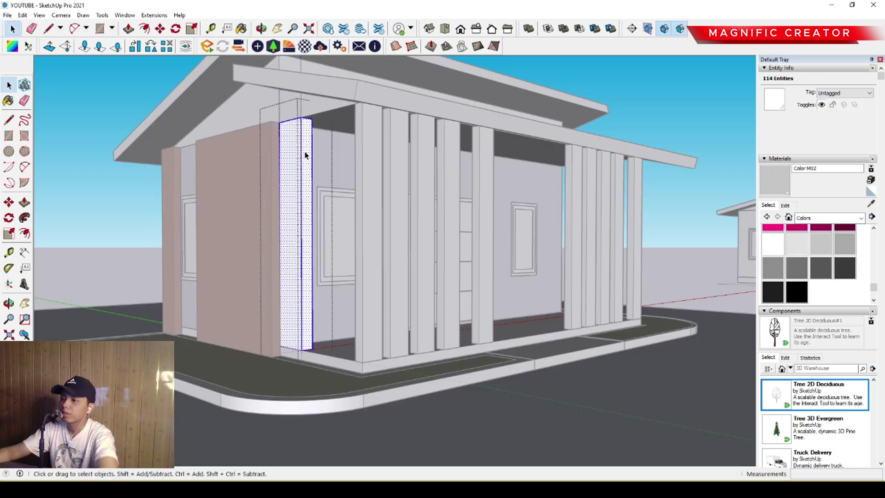
key(b)
click(290, 128)
key(space)
Paint the upper gable walls beneath the main roof and the porch roof with Color M02
click(253, 101)
triple_click(254, 101)
key(b)
click(258, 95)
key(space)
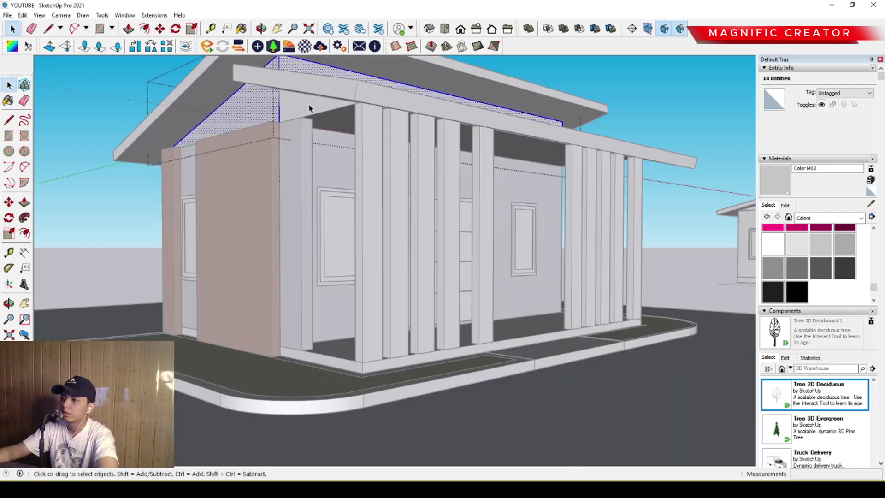
click(310, 106)
triple_click(310, 107)
key(b)
click(309, 108)
key(space)
scroll(330, 155, down, 4)
click(571, 113)
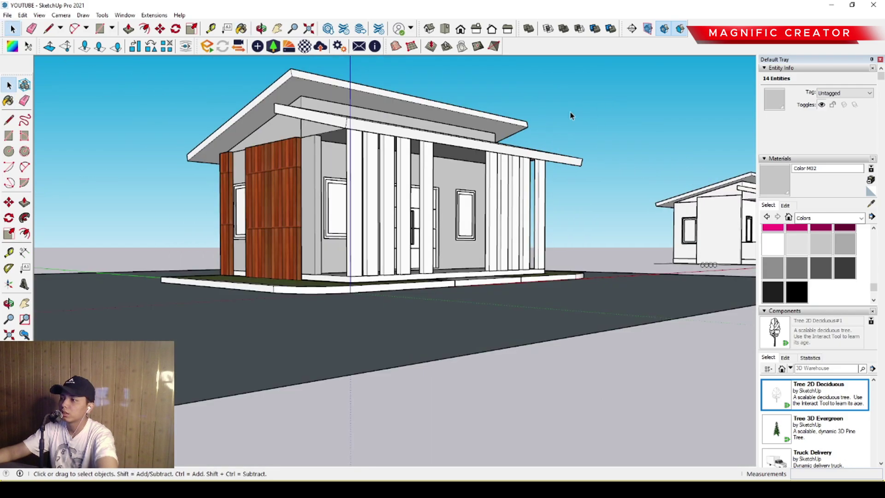
scroll(361, 223, up, 5)
middle_drag(361, 223, 373, 278)
scroll(343, 290, down, 2)
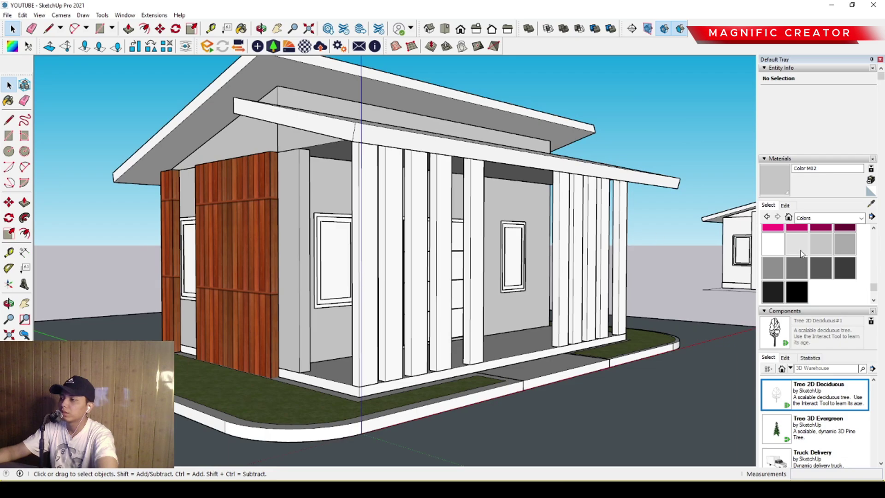
click(822, 268)
key(space)
double_click(374, 210)
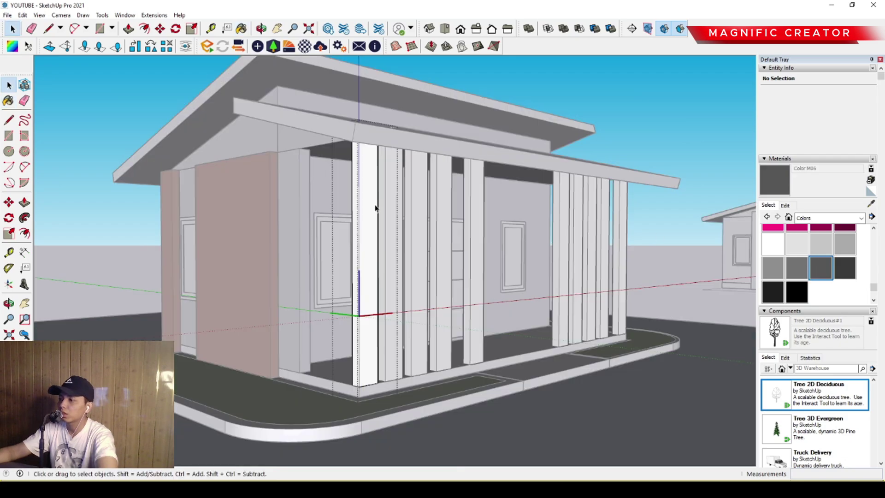
triple_click(375, 207)
click(664, 118)
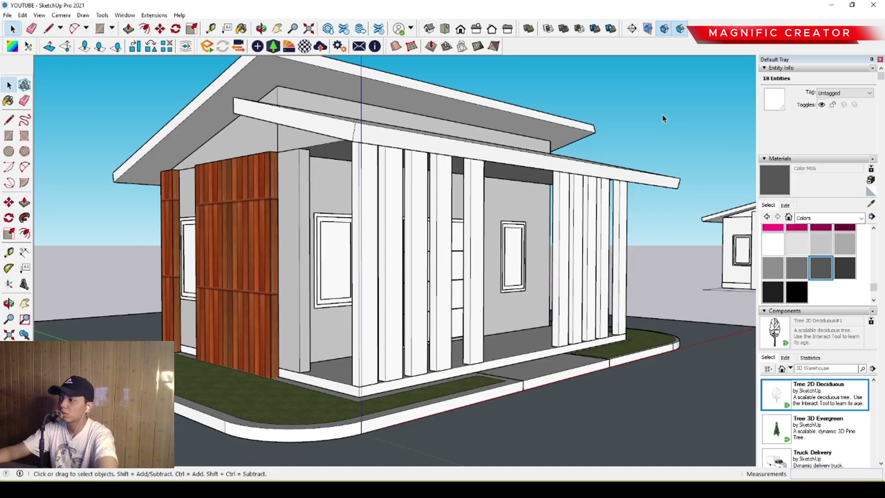
Paint the top face of the porch roof with the red Roofing Metal Standing Seam material
middle_drag(388, 233, 378, 293)
scroll(468, 349, down, 2)
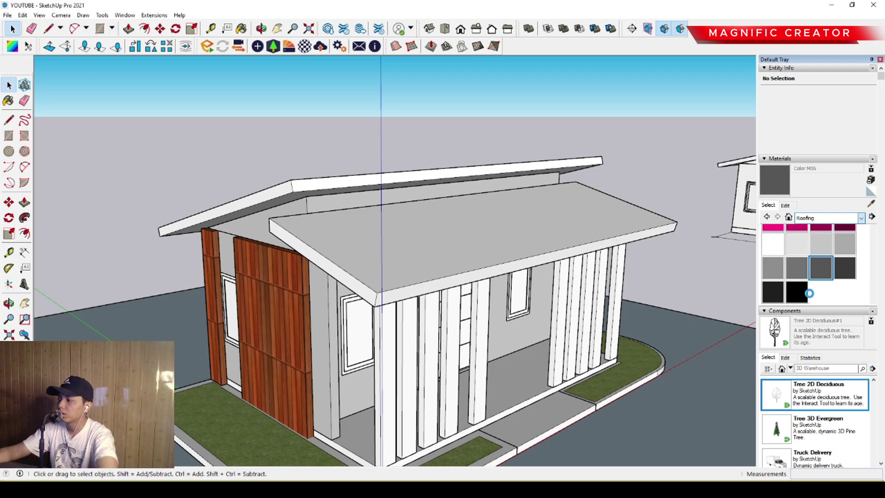
click(777, 241)
middle_drag(438, 229, 445, 302)
key(space)
double_click(401, 271)
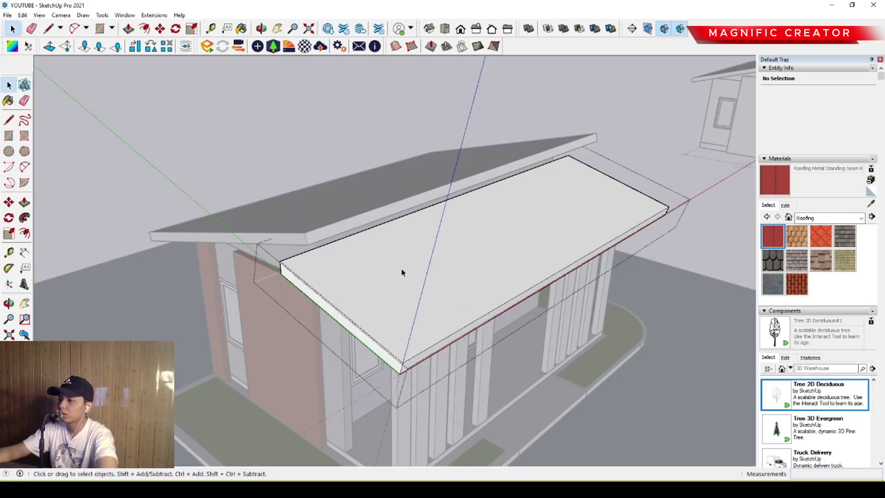
click(404, 271)
key(b)
click(458, 259)
Paint the top face of the upper main roof with the same red standing seam roofing material
middle_drag(373, 204, 352, 214)
key(space)
triple_click(372, 203)
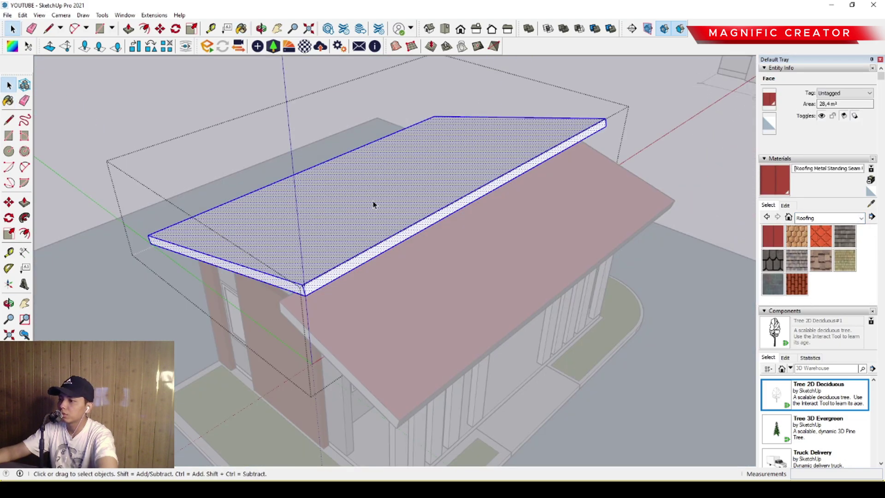
click(374, 202)
key(b)
click(395, 186)
key(space)
key(Escape)
click(712, 158)
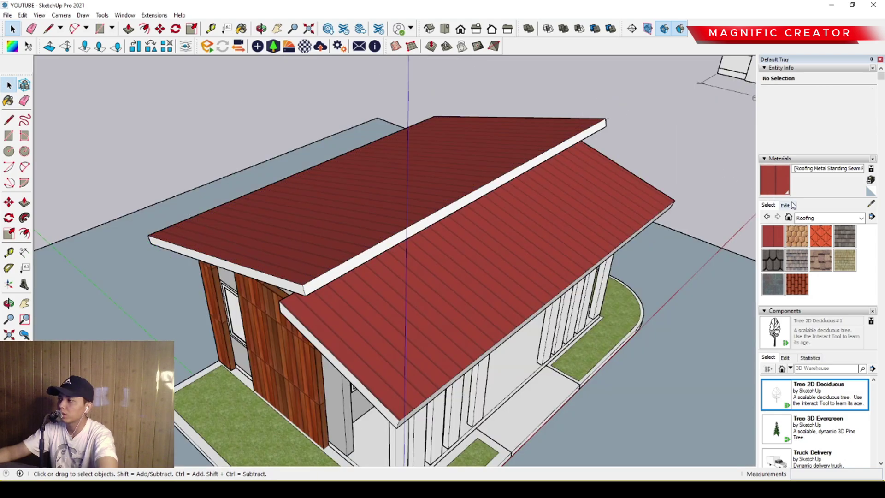
Edit the standing seam roofing material's color to a neutral gray, taking RGB to 0 and raising the brightness on the Color Wheel
click(785, 205)
click(792, 255)
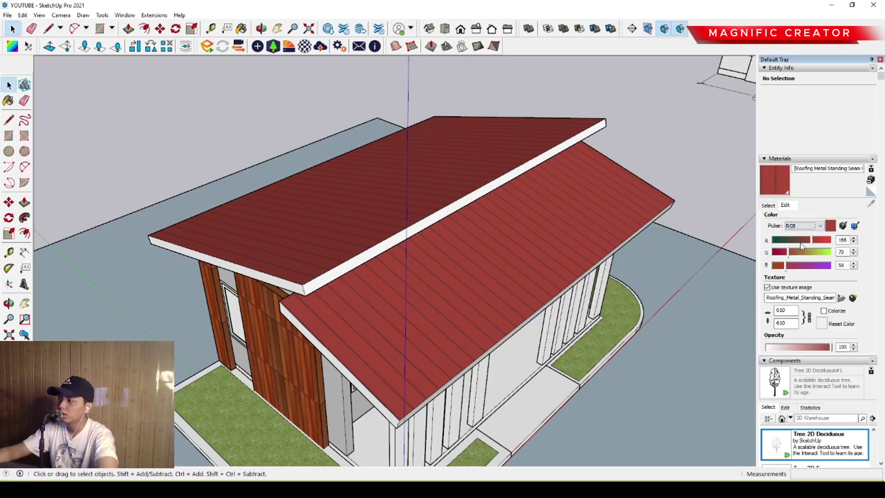
drag(807, 240, 728, 265)
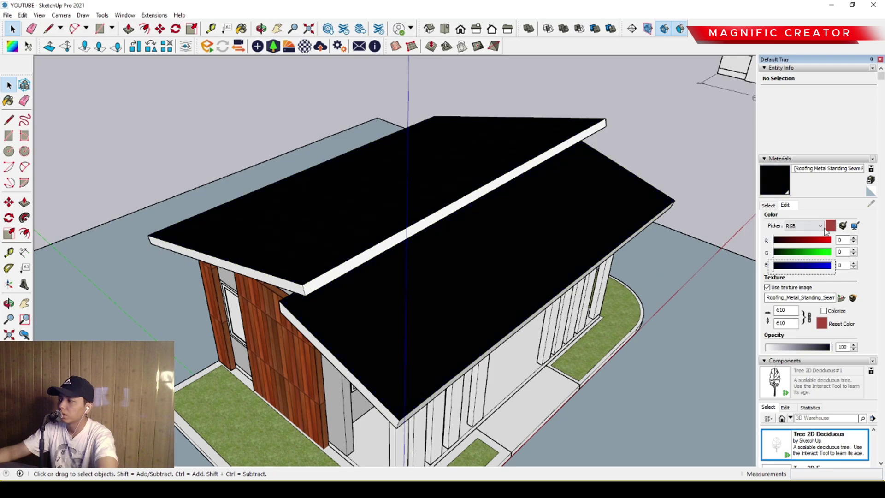
click(804, 225)
click(801, 232)
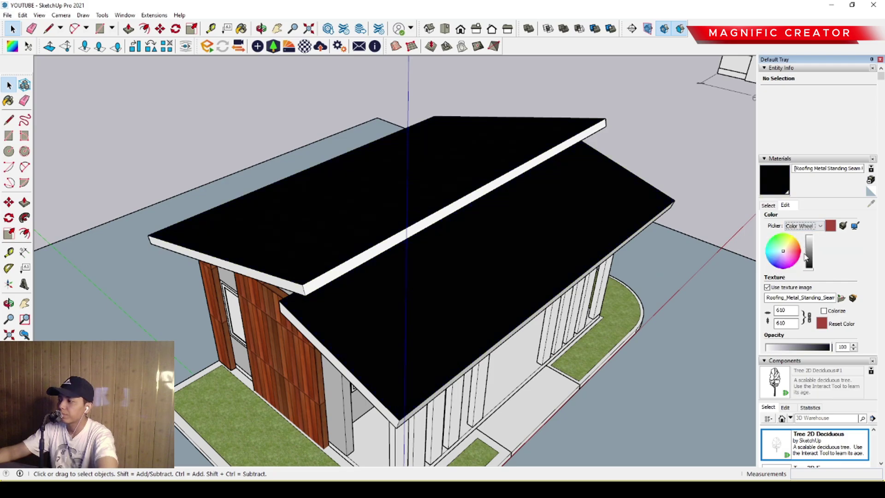
drag(813, 254, 809, 255)
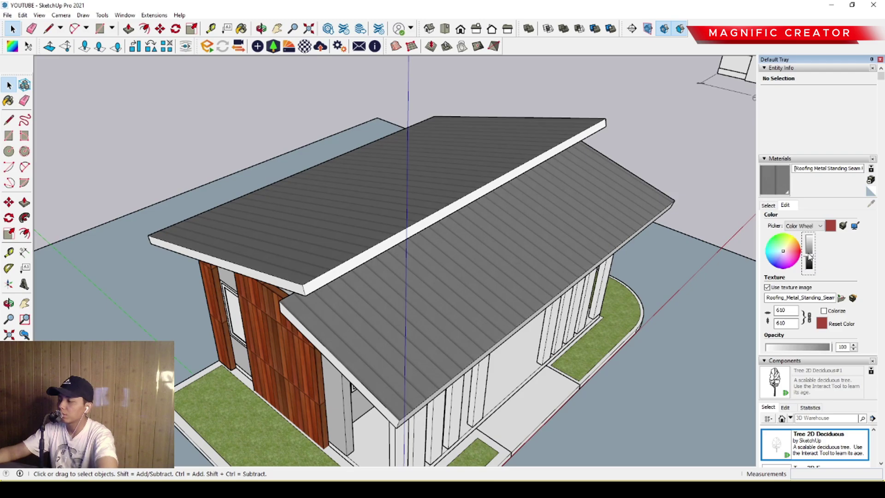
Paint the window panes with Translucent Glass Gray from the Glass and Mirrors collection by editing the porch side window
scroll(471, 294, down, 4)
middle_drag(472, 295, 463, 207)
scroll(435, 303, up, 3)
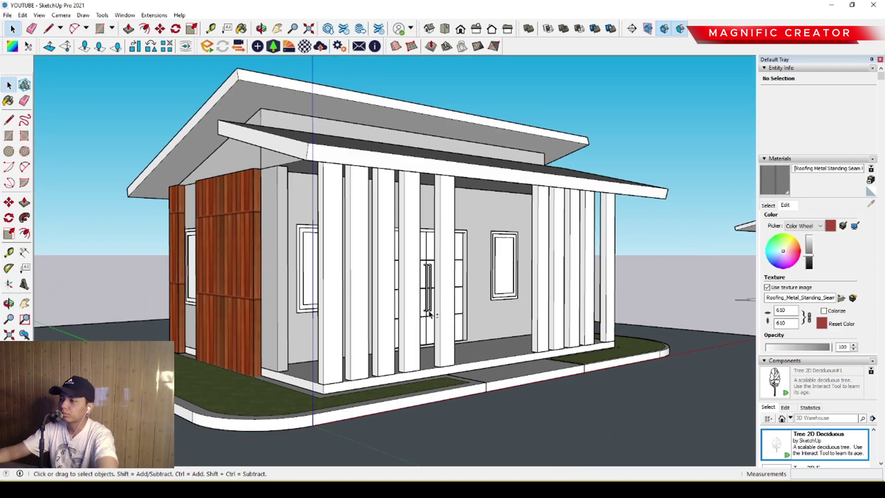
middle_drag(429, 315, 442, 332)
scroll(454, 331, down, 2)
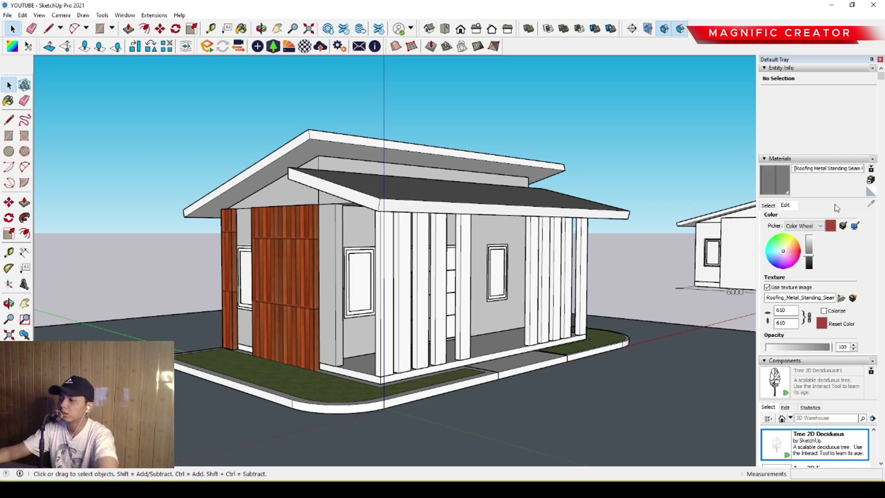
click(767, 206)
click(813, 264)
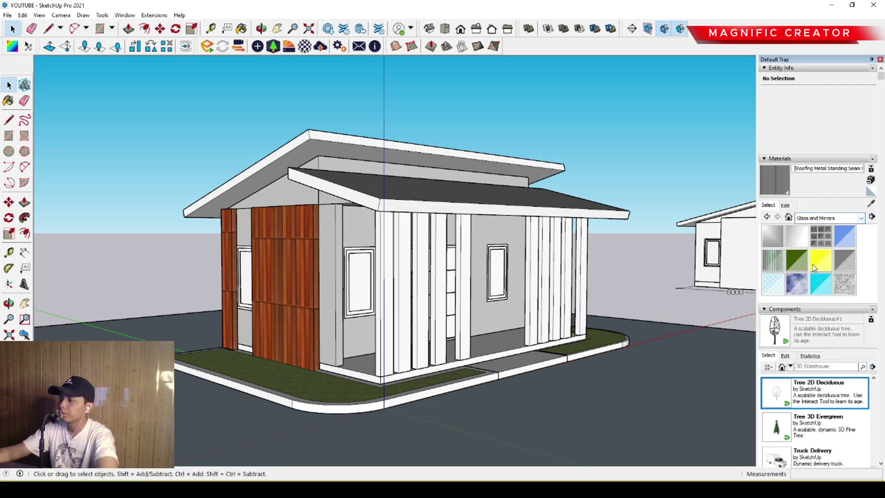
click(850, 267)
scroll(323, 253, up, 2)
key(space)
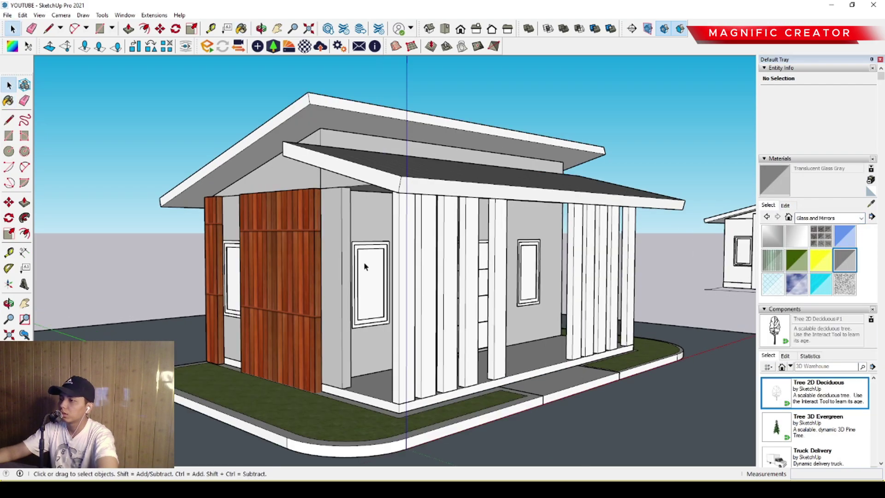
double_click(370, 261)
double_click(372, 263)
key(b)
click(377, 251)
key(space)
scroll(406, 267, down, 3)
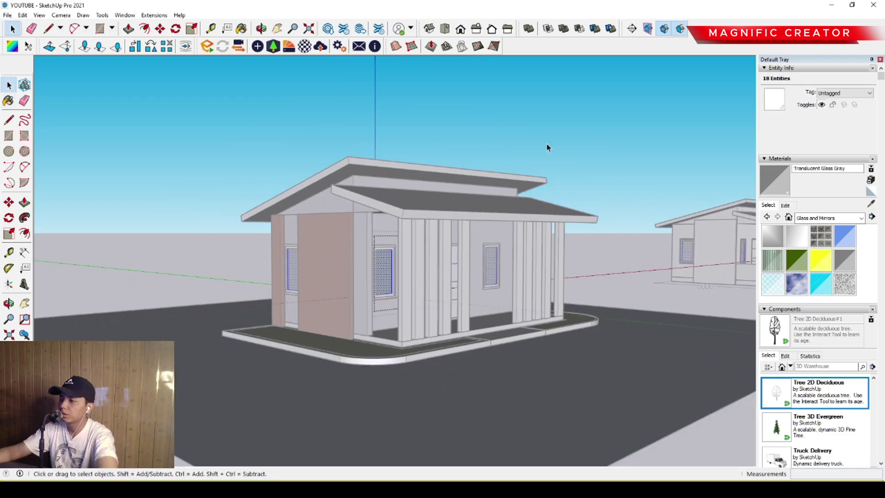
click(547, 145)
click(547, 145)
Paint all the full-height porch fins with the gray Color M05 by editing the corner fin
scroll(396, 272, up, 4)
mouse_move(394, 282)
middle_down()
mouse_move(393, 295)
mouse_move(421, 291)
mouse_move(425, 276)
mouse_move(341, 287)
mouse_move(511, 287)
middle_up()
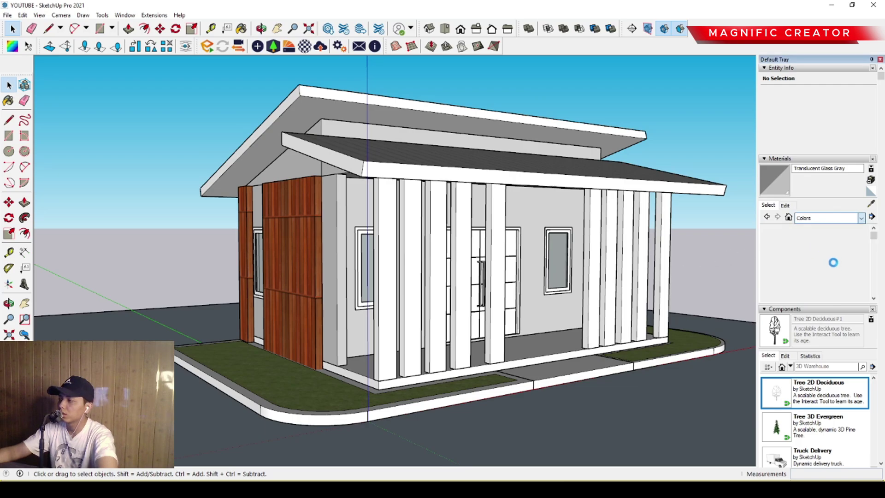
scroll(831, 267, down, 10)
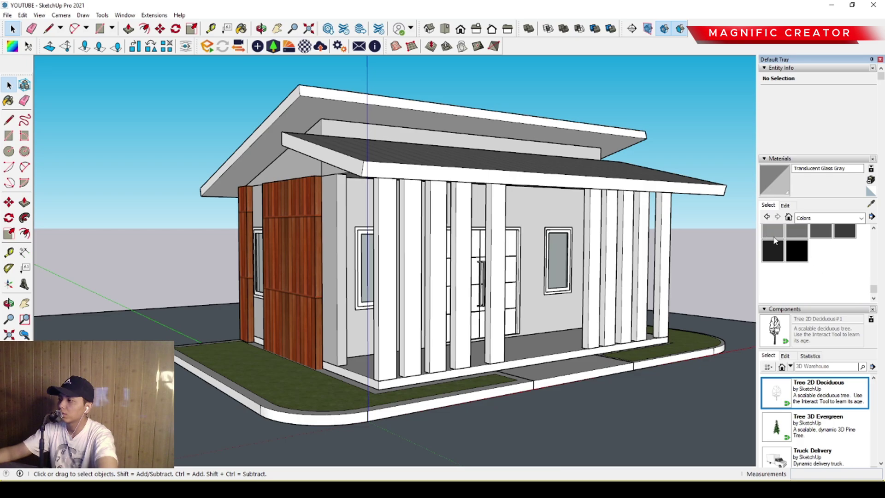
scroll(779, 242, up, 3)
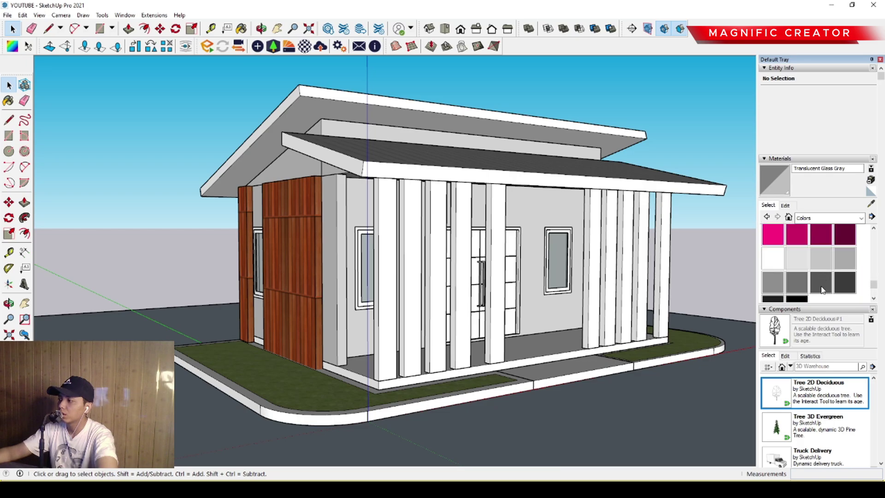
click(797, 283)
key(space)
scroll(370, 249, up, 1)
triple_click(388, 222)
key(b)
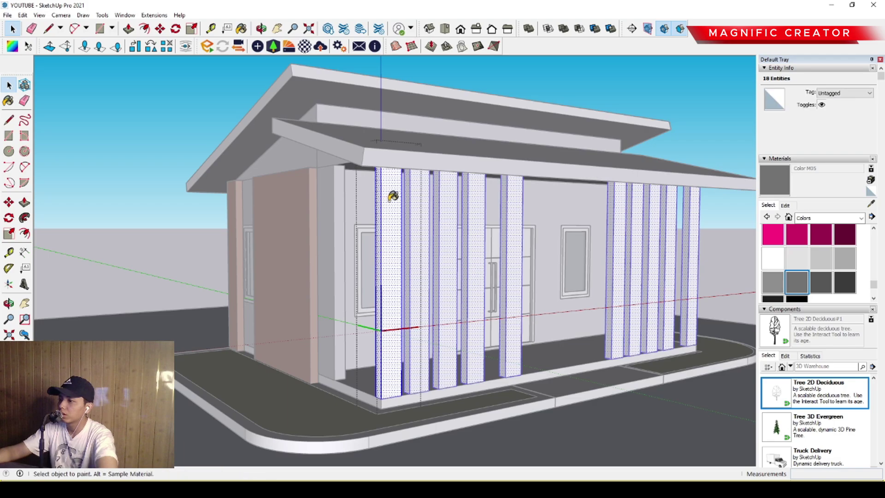
click(391, 198)
key(space)
scroll(393, 208, down, 3)
click(653, 120)
scroll(498, 253, up, 3)
middle_drag(498, 253, 504, 225)
scroll(430, 247, down, 3)
middle_drag(431, 247, 479, 277)
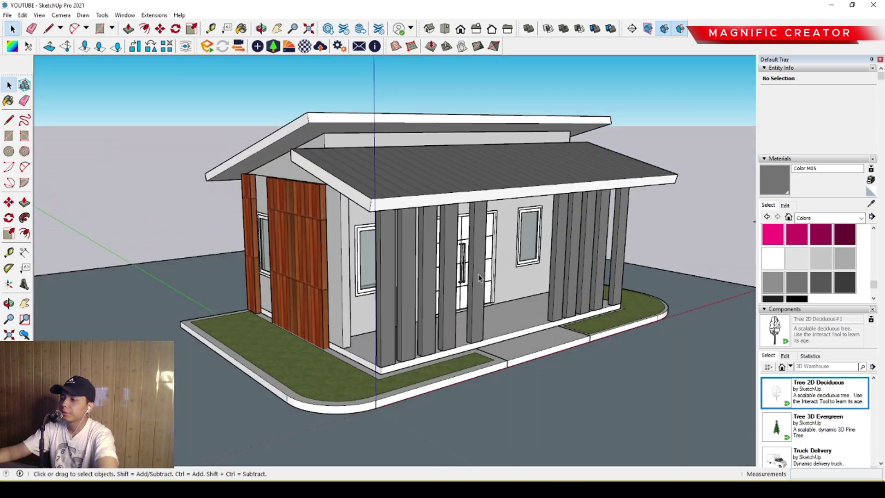
Place a Tree 2D Deciduous component at the back of the side grass planter and copy it to the planter at the porch's far end
click(776, 392)
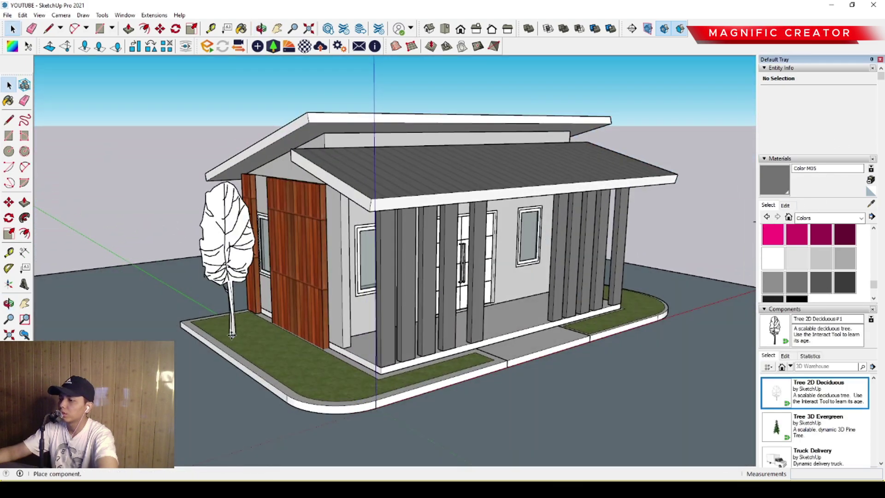
click(223, 323)
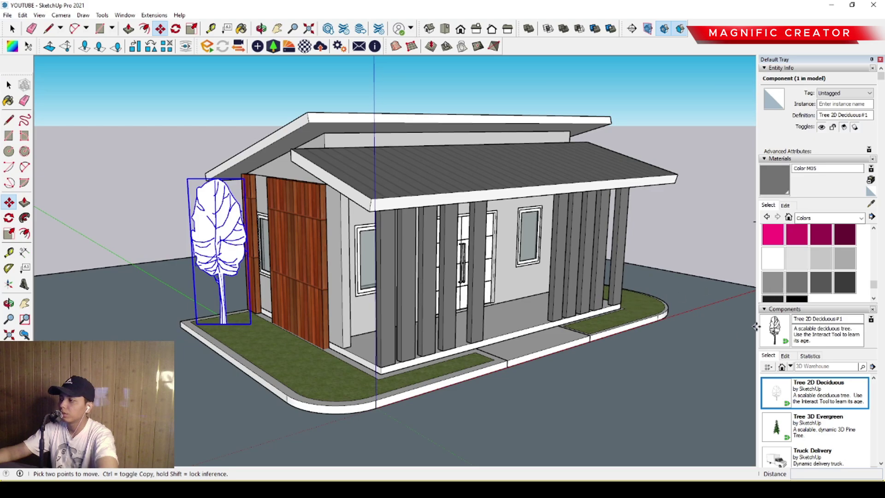
key(ctrl)
click(231, 319)
scroll(385, 313, up, 5)
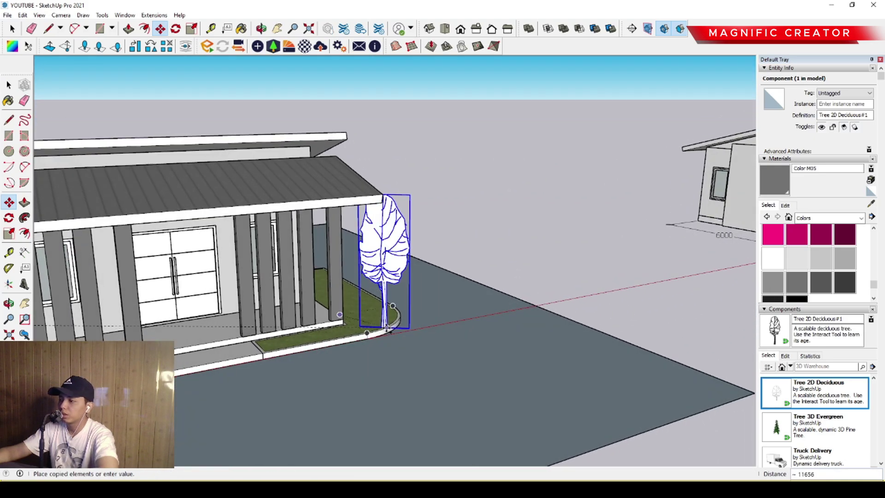
click(385, 306)
key(space)
scroll(552, 304, down, 5)
middle_drag(332, 290, 402, 245)
scroll(354, 260, up, 3)
middle_drag(353, 260, 310, 314)
scroll(311, 314, up, 3)
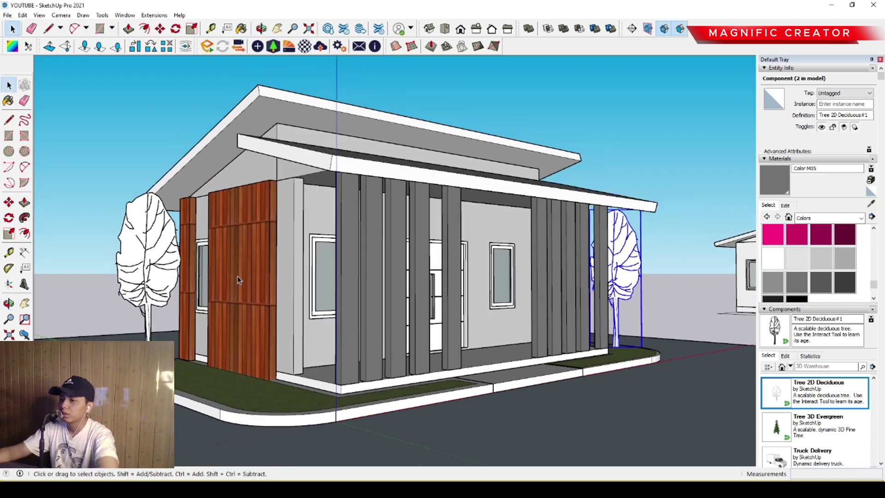
Paint both deciduous trees with Translucent Glass Dark Green from the Glass and Mirrors collection
click(815, 268)
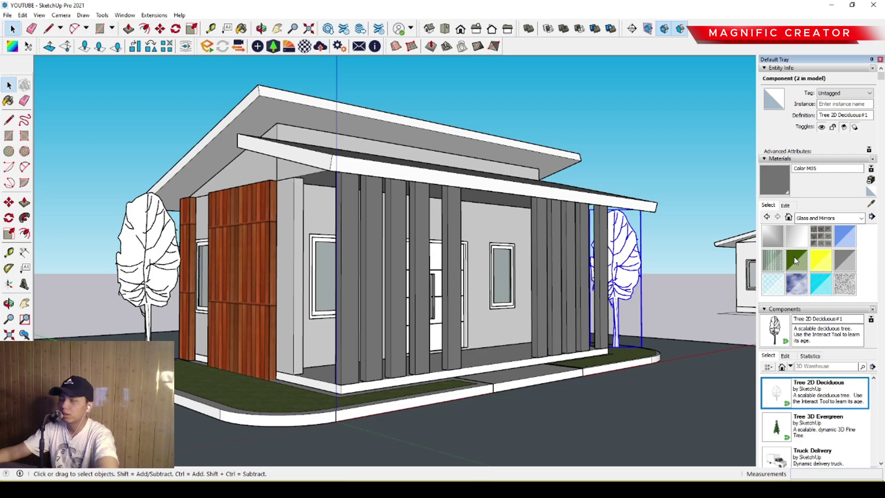
click(796, 263)
click(158, 240)
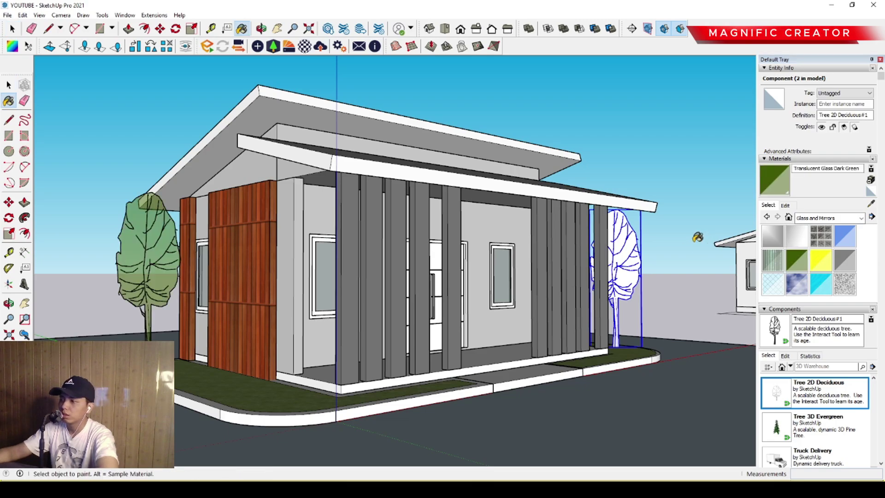
click(637, 248)
key(space)
middle_drag(330, 248, 169, 282)
middle_drag(395, 282, 549, 242)
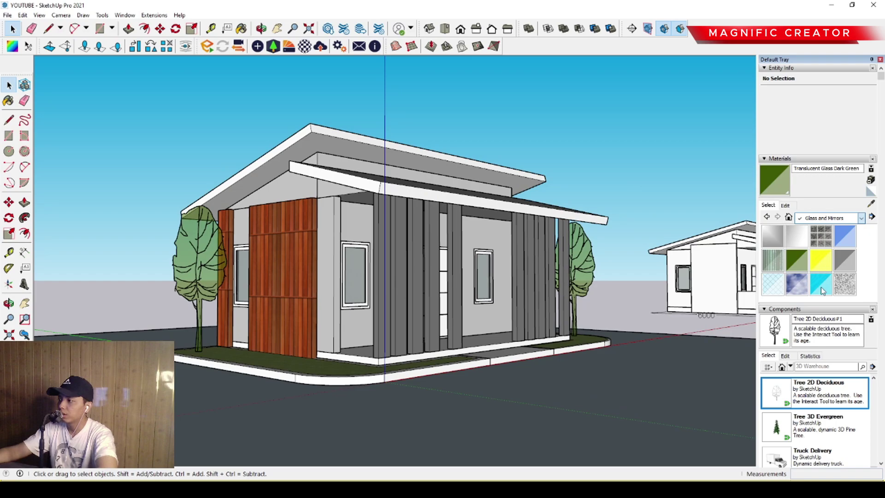
Paint the panels of the entrance double door with Wood Lumber ButtJoined from the Wood collection
click(815, 340)
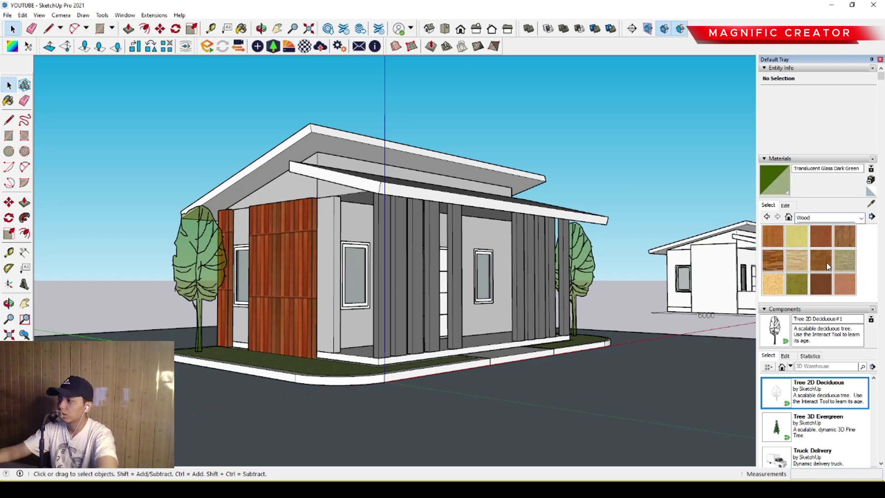
click(845, 260)
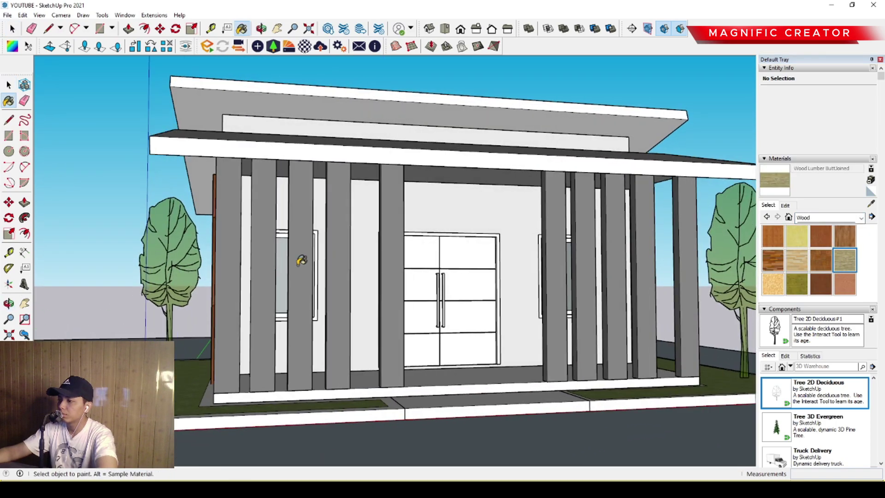
scroll(468, 236, up, 5)
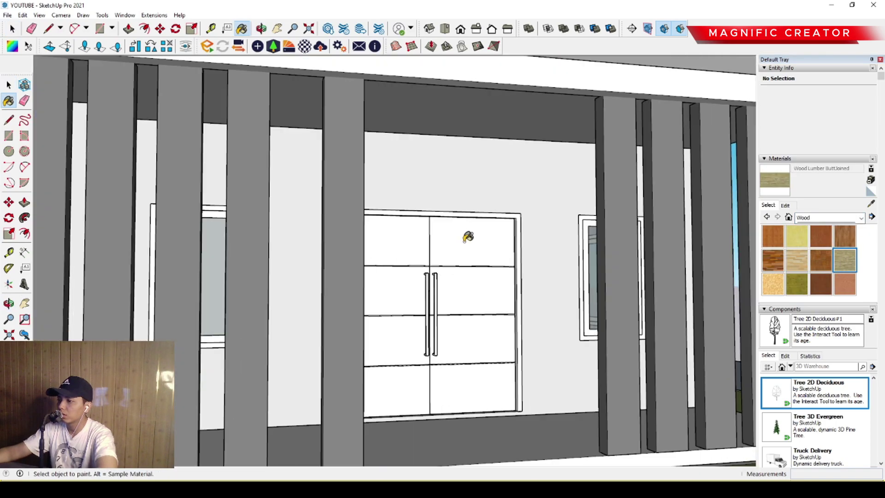
key(space)
double_click(417, 243)
triple_click(416, 243)
key(b)
click(415, 233)
key(space)
scroll(434, 281, down, 8)
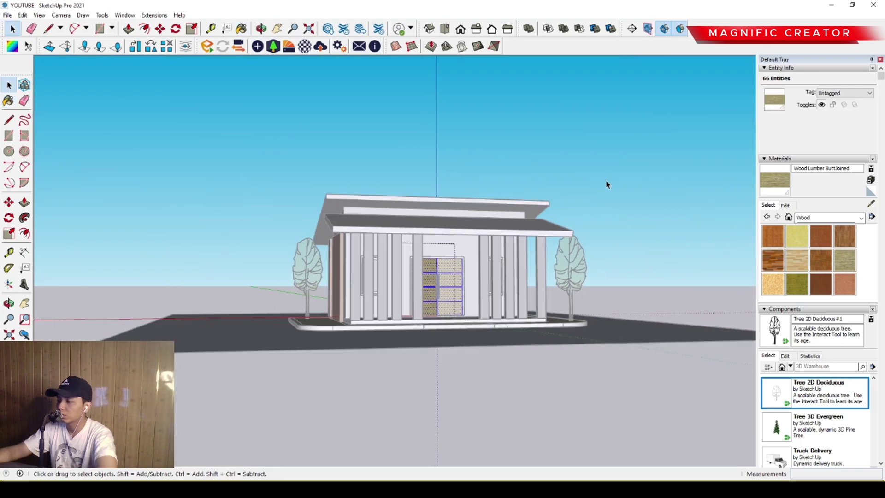
Copy the tree beside the wood-clad wall to the rounded front corner of the same grass planter
scroll(428, 289, up, 6)
middle_drag(427, 290, 217, 269)
scroll(487, 285, down, 3)
scroll(419, 292, up, 3)
click(217, 269)
scroll(216, 355, up, 3)
key(m)
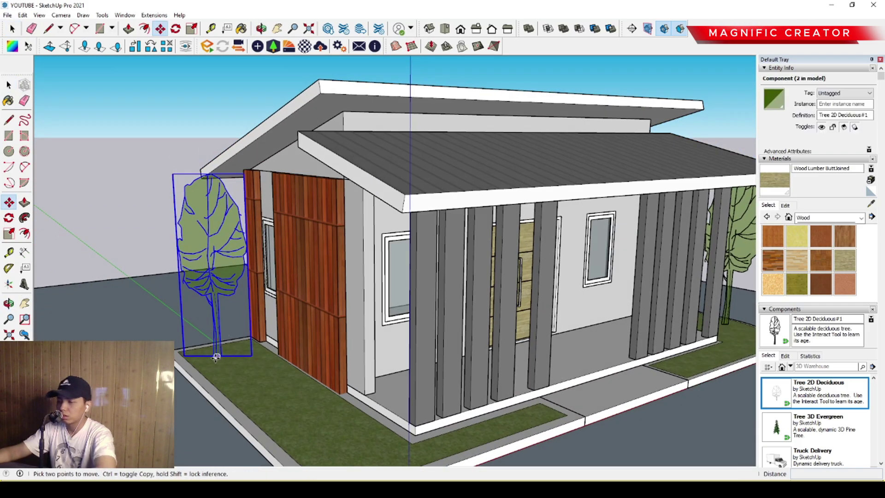
key(ctrl)
click(216, 357)
shift+middle_drag(310, 401, 277, 308)
click(275, 326)
key(space)
scroll(299, 319, down, 3)
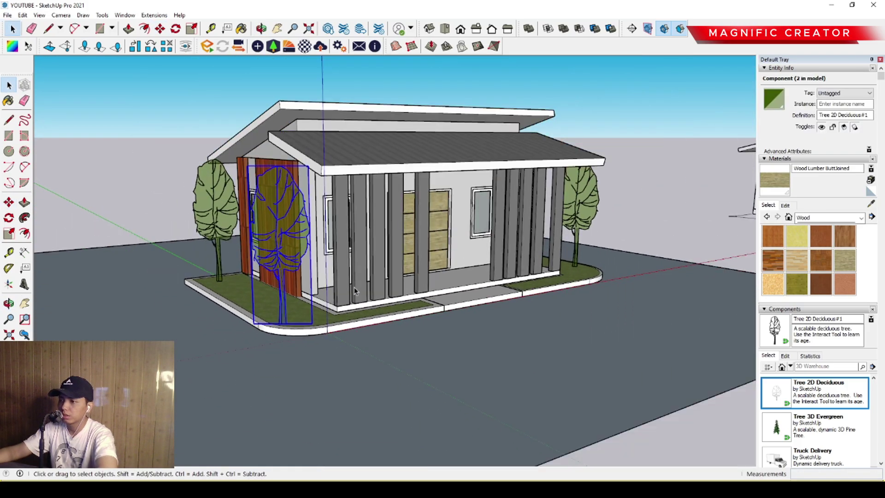
middle_drag(355, 291, 377, 139)
click(667, 132)
Extend the front edge face of the upper main roof outward by about 1309 mm with Push/Pull
scroll(389, 251, up, 3)
key(space)
scroll(411, 250, down, 3)
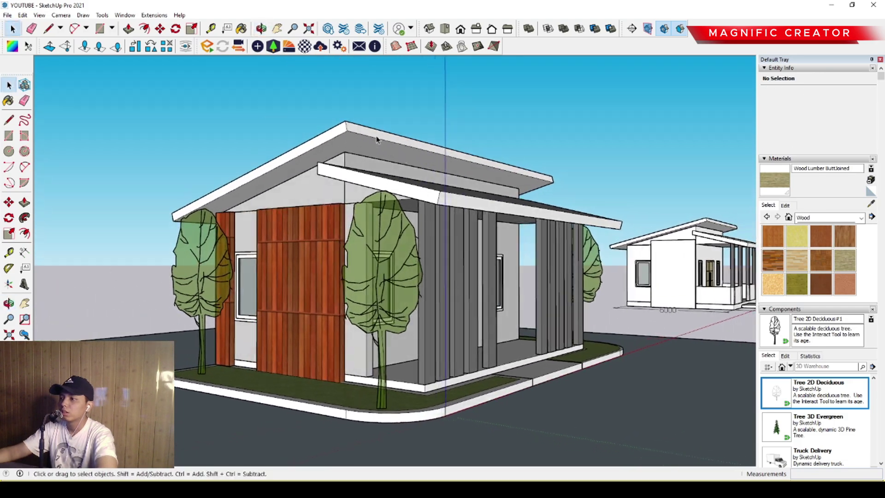
triple_click(377, 139)
scroll(361, 134, up, 2)
key(p)
click(371, 130)
scroll(372, 130, down, 3)
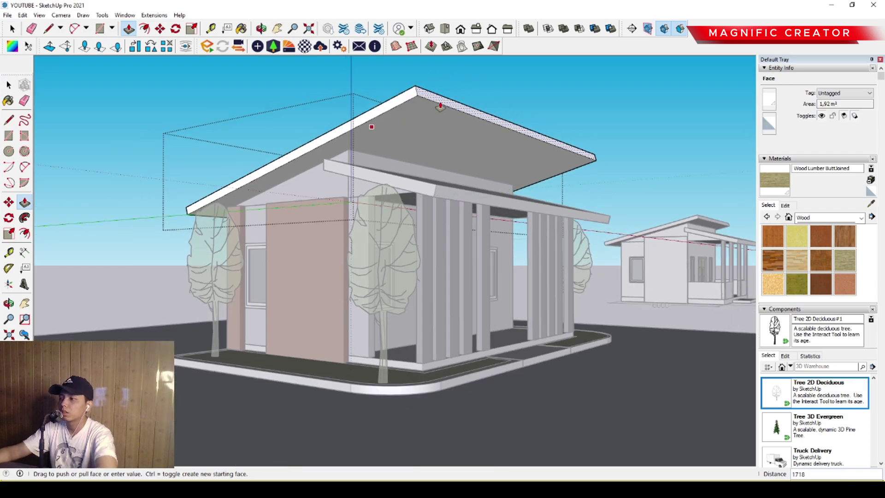
click(426, 109)
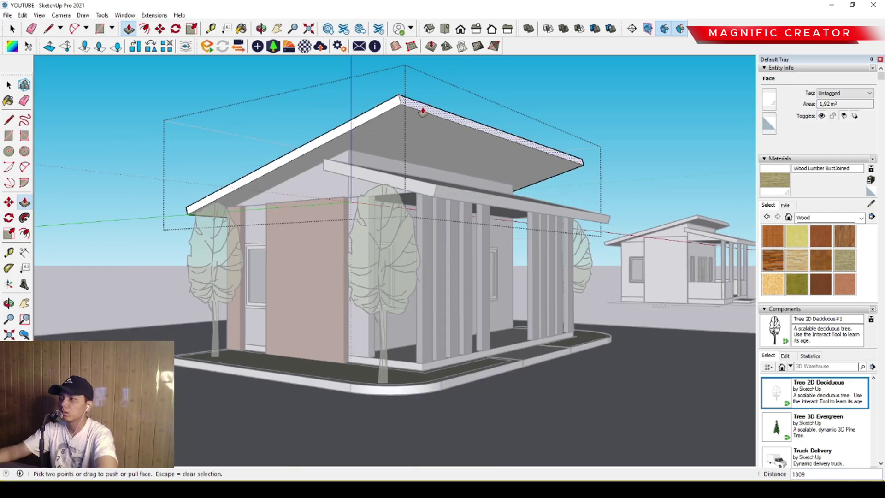
key(space)
scroll(437, 145, up, 3)
click(587, 110)
Offset the outline of the upper main roof's underside inward by about 100 mm
scroll(443, 184, down, 2)
middle_drag(444, 183, 417, 161)
triple_click(412, 138)
scroll(369, 116, up, 3)
key(f)
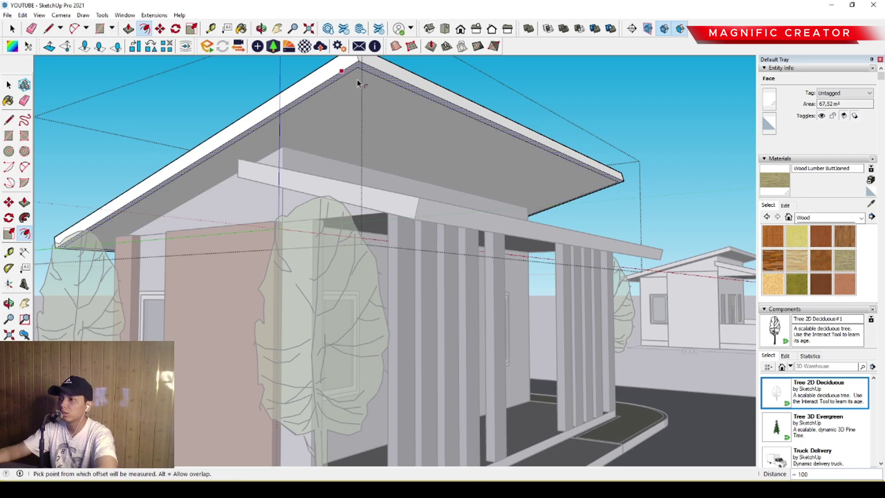
click(354, 77)
key(space)
scroll(425, 148, up, 2)
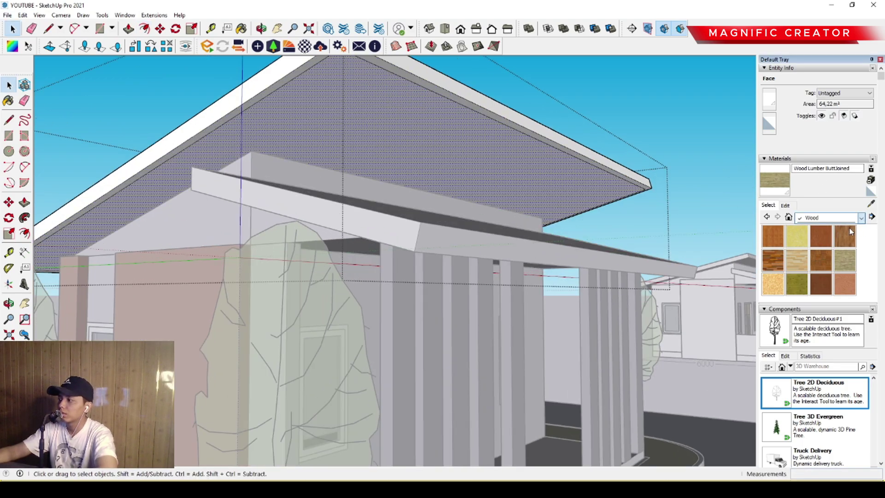
Paint the inner underside face of the upper roof with Cladding Siding Tan from the Brick, Cladding and Siding collection
click(832, 250)
click(861, 218)
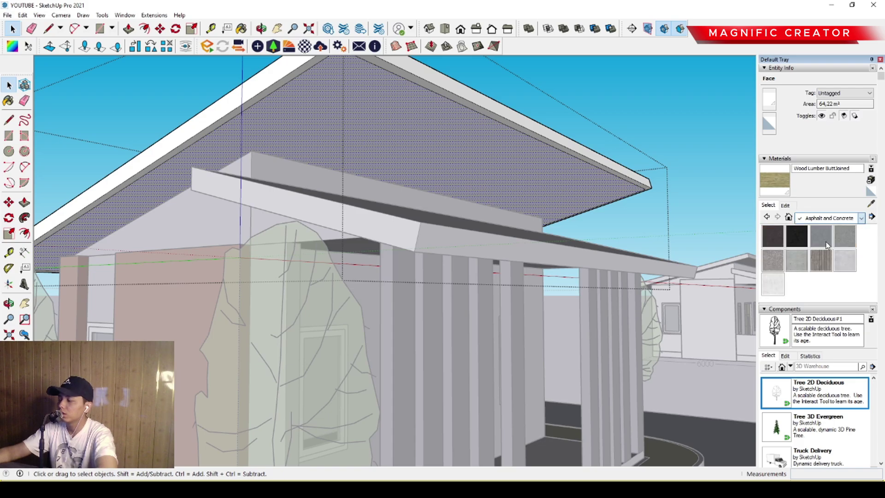
click(822, 246)
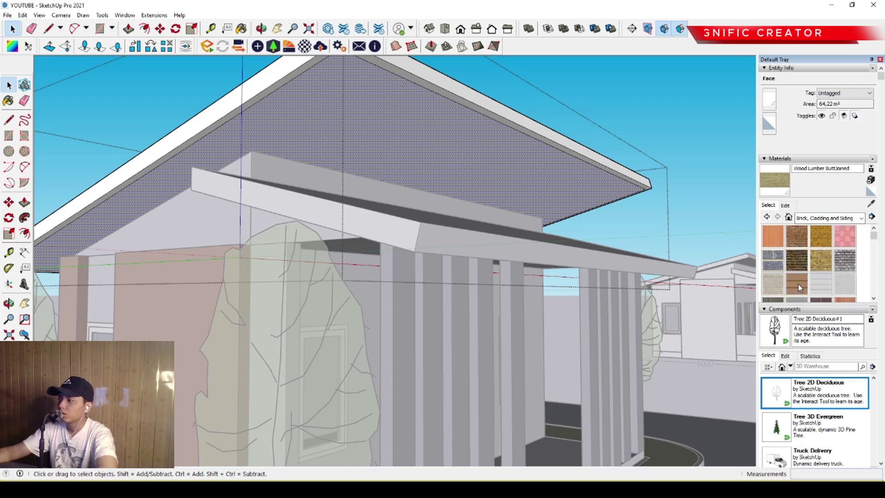
click(798, 286)
click(444, 130)
key(space)
scroll(438, 175, down, 3)
click(576, 140)
mouse_move(577, 140)
middle_down()
mouse_move(442, 201)
mouse_move(361, 263)
mouse_move(334, 263)
middle_up()
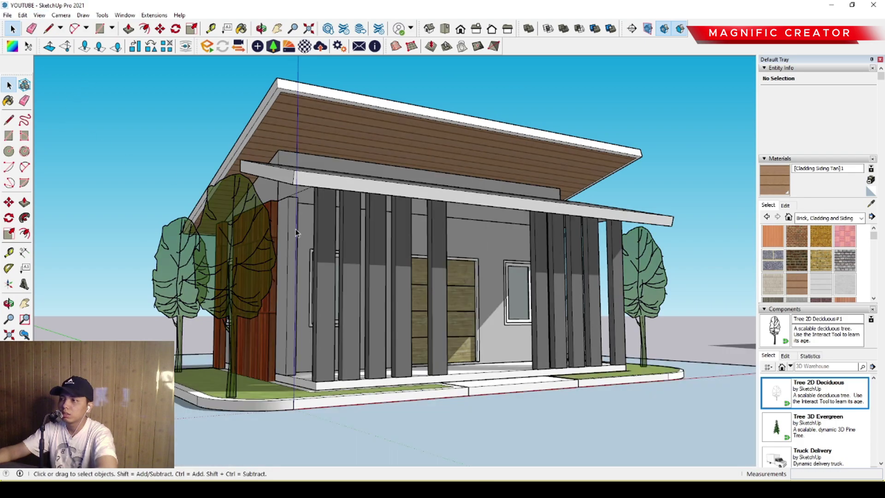
Paint the ground plane with Pavers Flagstone Gray from the Landscaping and Fencing collection
middle_drag(76, 127, 638, 369)
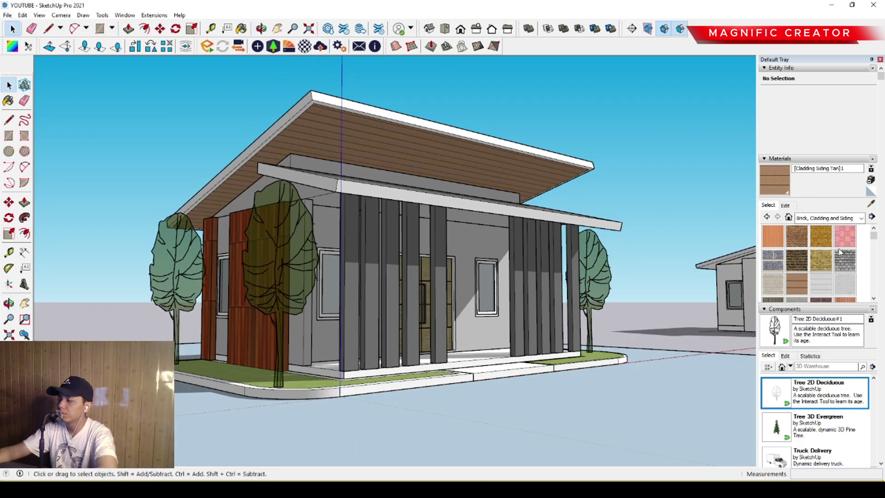
scroll(856, 267, down, 2)
scroll(823, 212, down, 2)
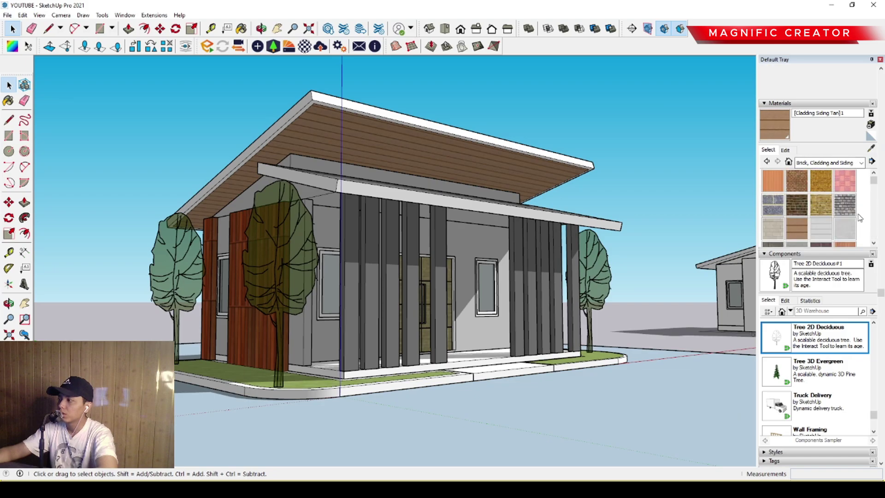
click(859, 165)
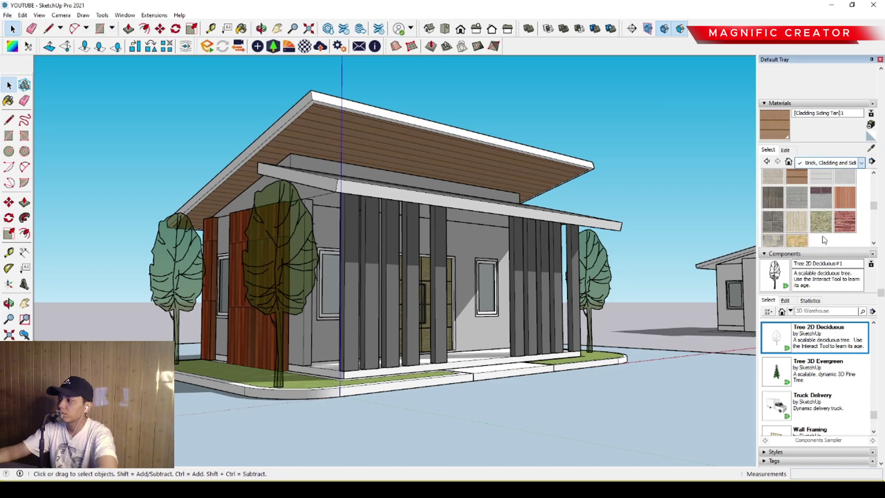
click(818, 220)
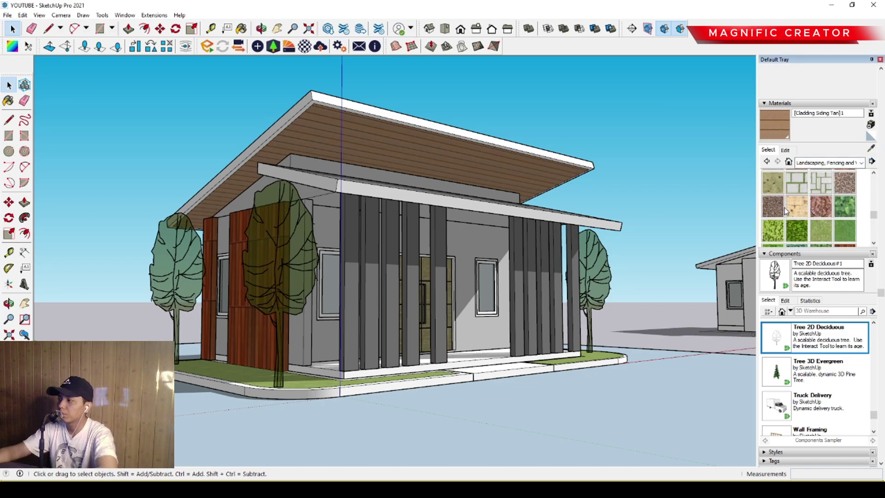
scroll(779, 199, up, 2)
click(567, 411)
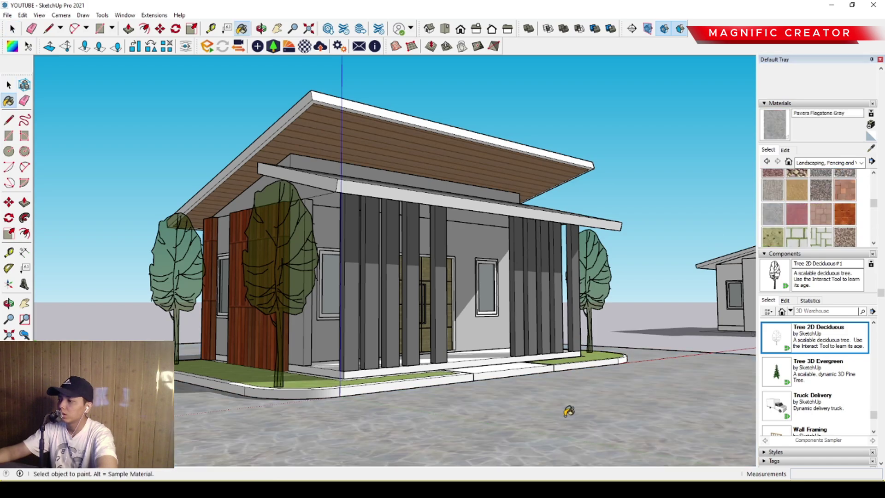
key(space)
scroll(528, 376, down, 1)
middle_drag(526, 375, 554, 382)
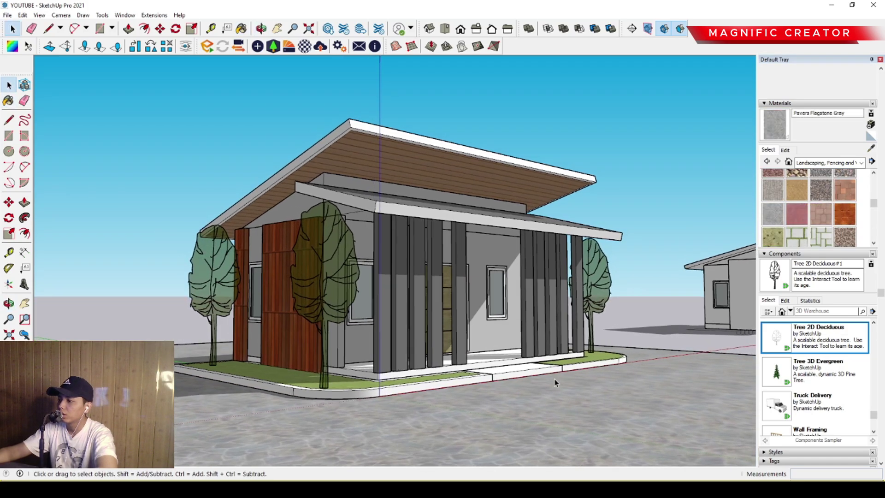
Set the shadow time to 15:35 in the shadow settings
middle_drag(378, 354, 414, 362)
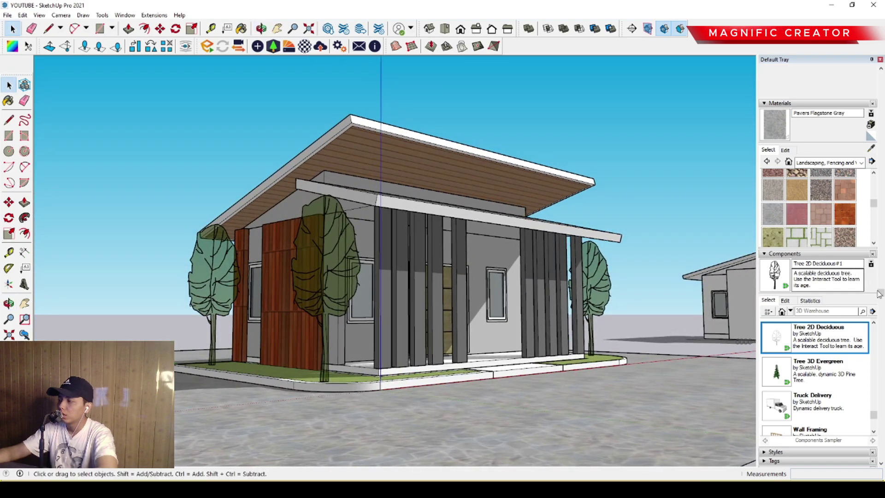
scroll(874, 381, down, 5)
click(777, 428)
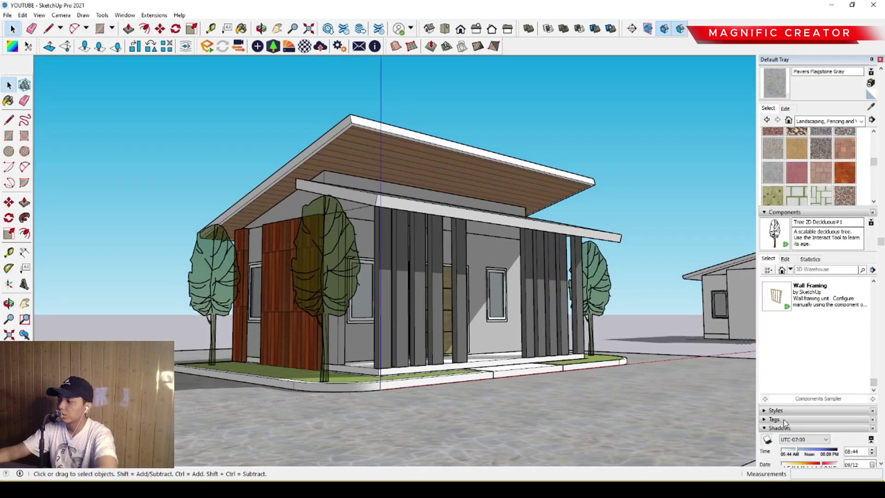
scroll(882, 307, down, 3)
drag(797, 330, 829, 327)
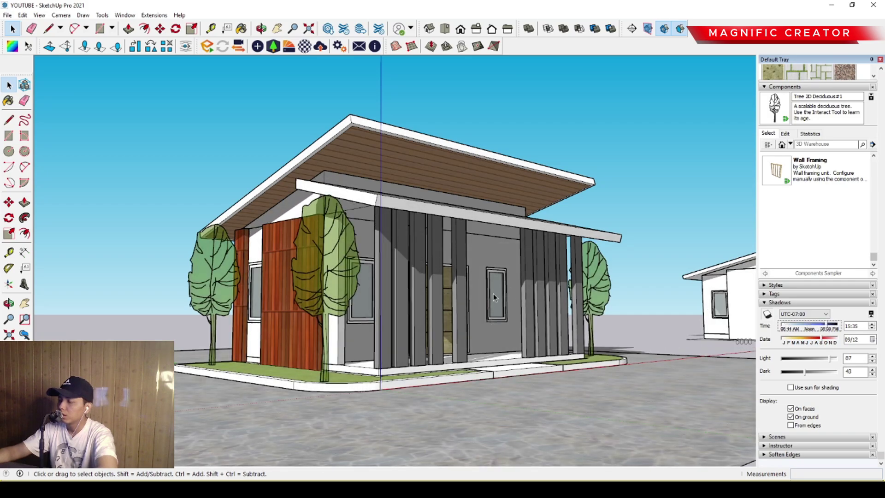
Draw a rectangle about 187 by 964 mm on the wall above the side window, between the two wood-clad panels
middle_drag(493, 297, 404, 290)
scroll(227, 269, up, 8)
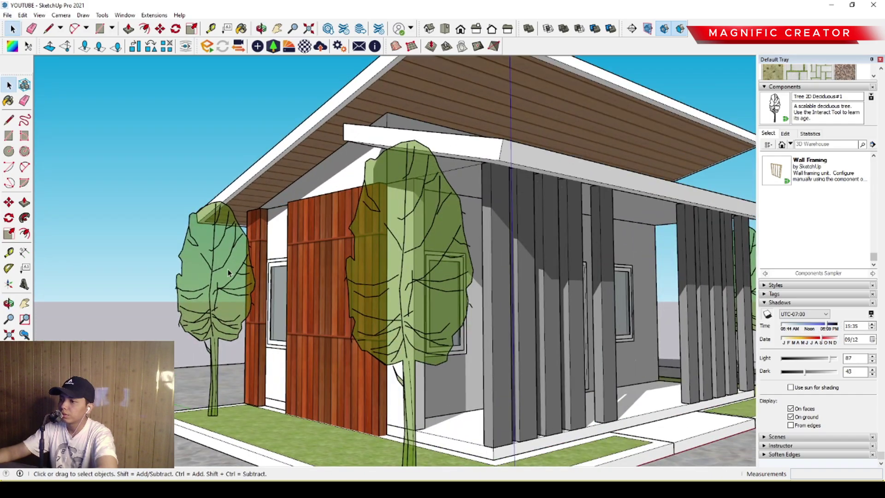
scroll(283, 259, up, 1)
key(r)
middle_drag(253, 266, 479, 367)
middle_drag(427, 285, 436, 259)
click(438, 260)
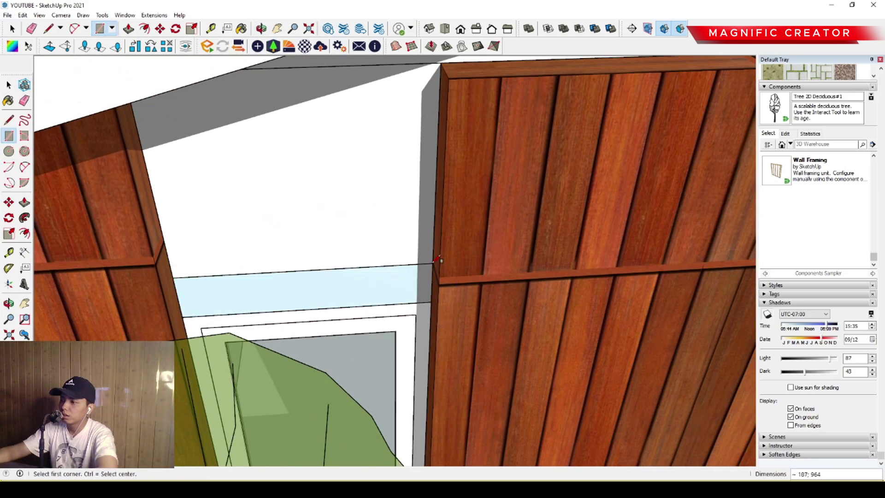
middle_drag(402, 301, 173, 186)
click(371, 283)
Pull the rectangle above the side window outward past the wood cladding to form a projecting canopy
scroll(371, 284, down, 2)
key(p)
click(388, 288)
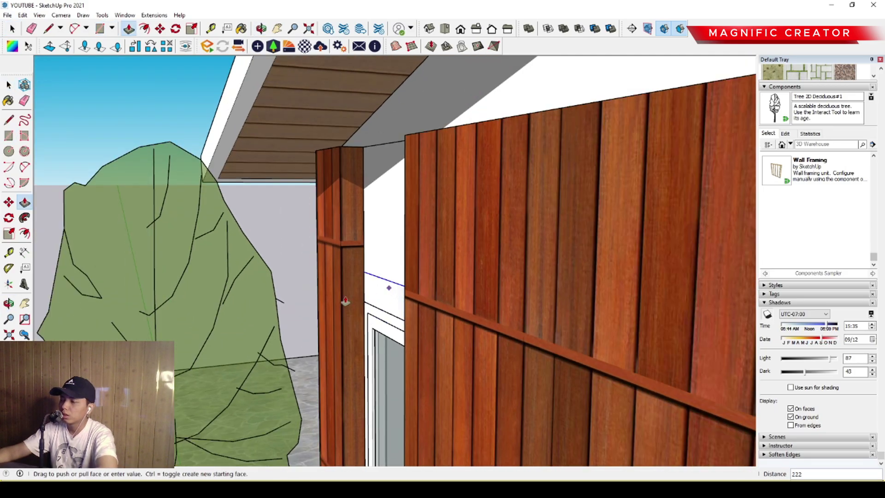
middle_drag(344, 291, 439, 238)
scroll(365, 302, up, 1)
click(365, 305)
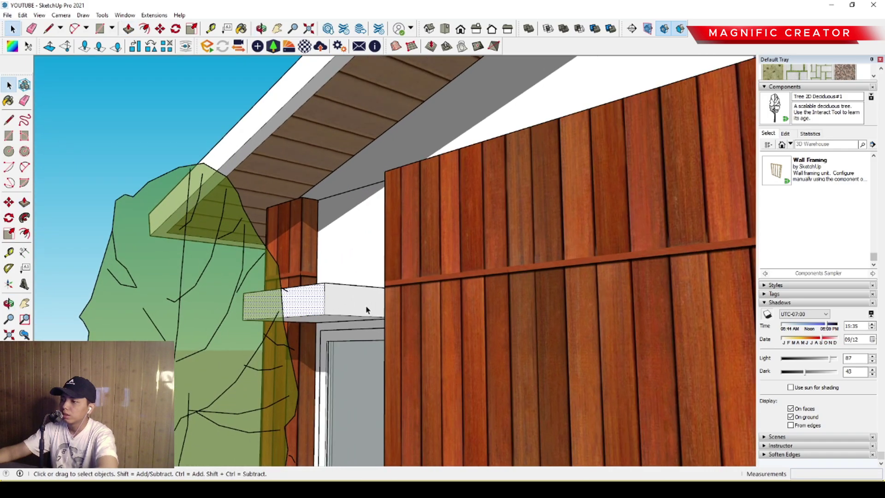
Extend the canopy's end face sideways across most of the wide wood-clad panel and group the canopy geometry
key(p)
scroll(364, 302, down, 3)
click(365, 299)
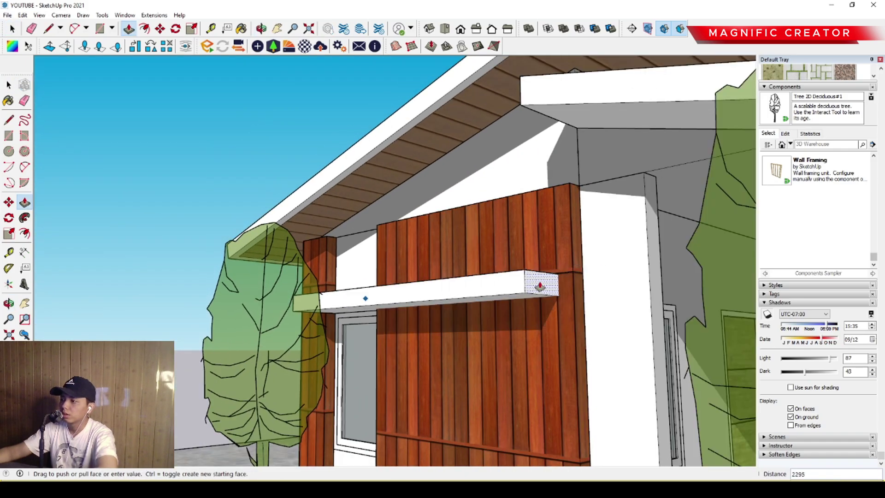
click(506, 293)
key(space)
scroll(419, 295, down, 2)
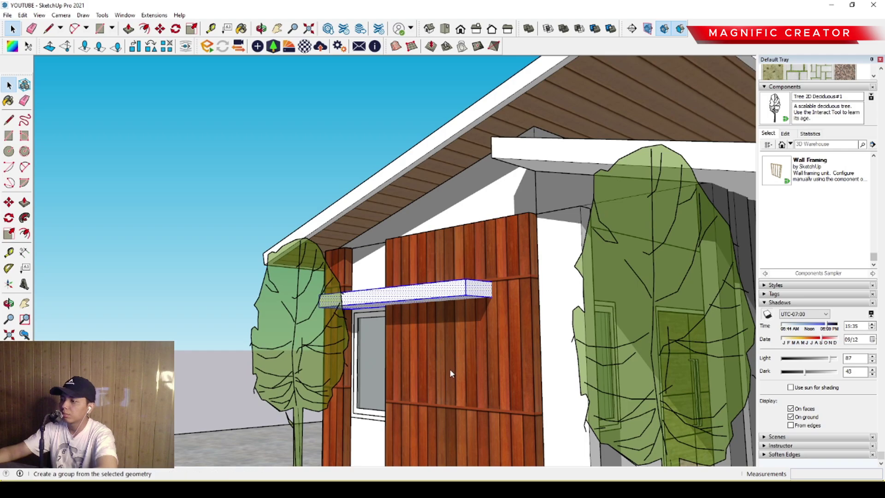
scroll(450, 372, down, 5)
middle_drag(451, 372, 329, 258)
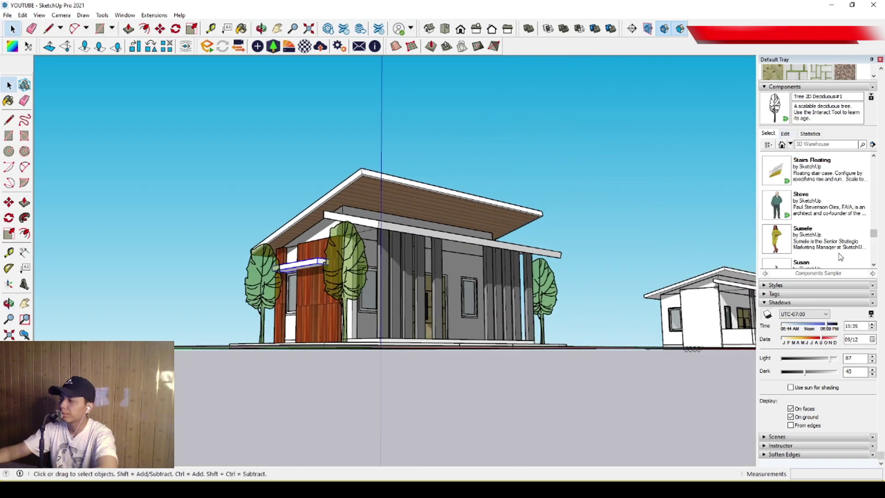
Sample the gray Color M05 from the porch fins and paint the side window canopy with it
scroll(882, 176, up, 5)
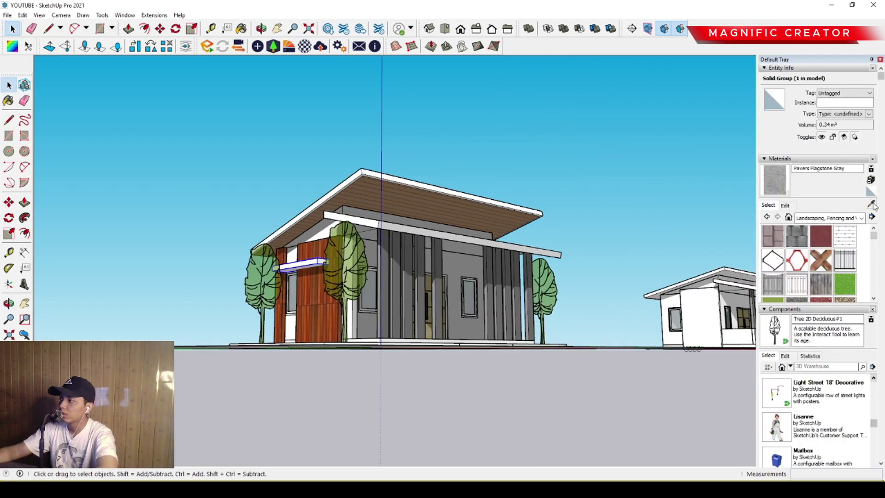
click(871, 203)
scroll(413, 251, up, 5)
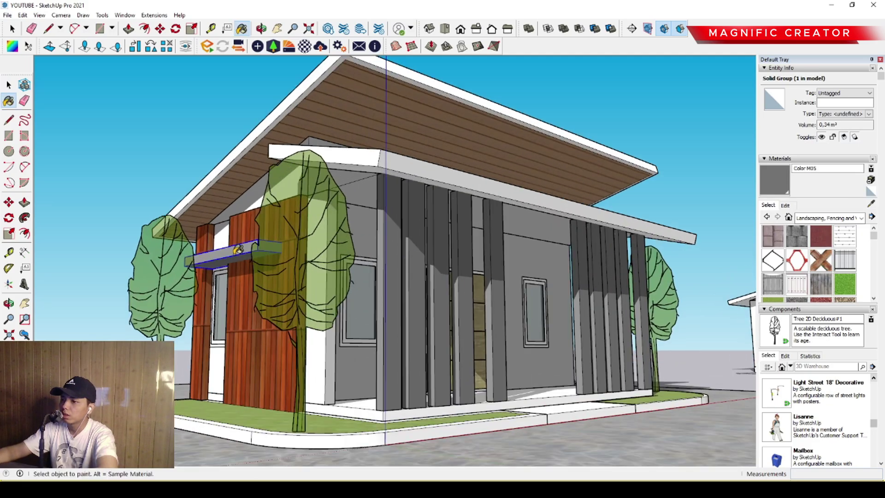
key(space)
scroll(238, 249, down, 4)
click(503, 168)
scroll(417, 271, up, 2)
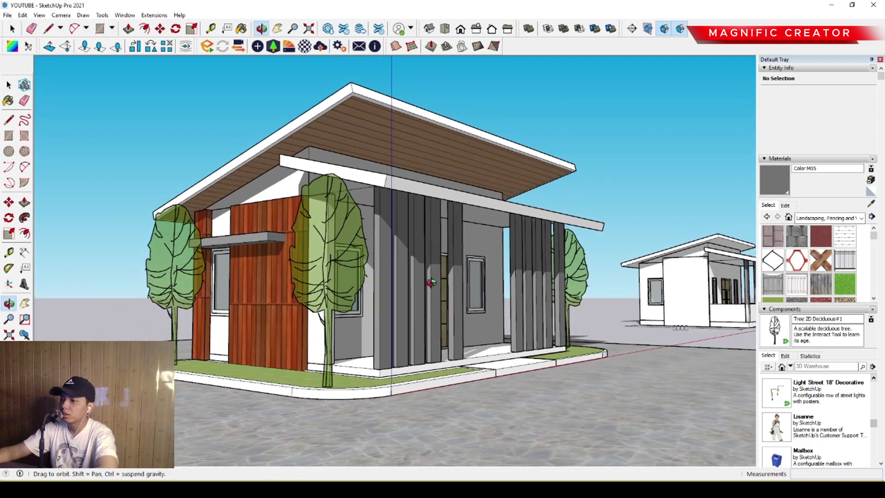